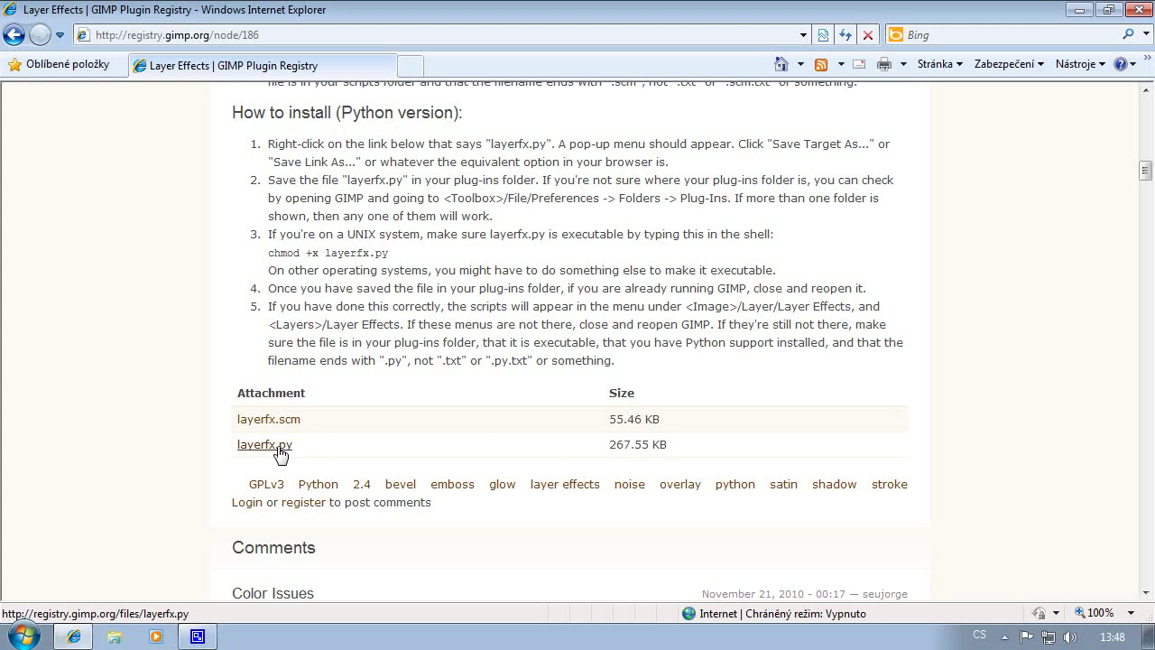
Open a blank new browser tab beside the GIMP Plugin Registry's Layer Effects page.
left_click(411, 70)
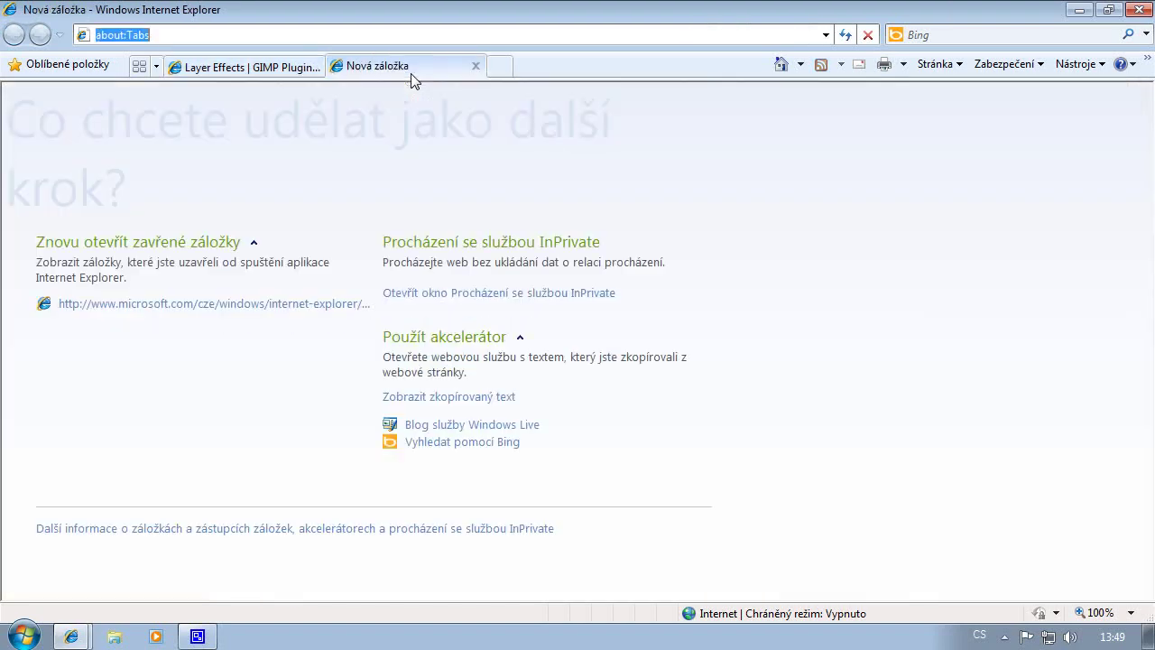
Go to pygtk.org's Downloads page and open its Python downloads link in a new tab.
type("py")
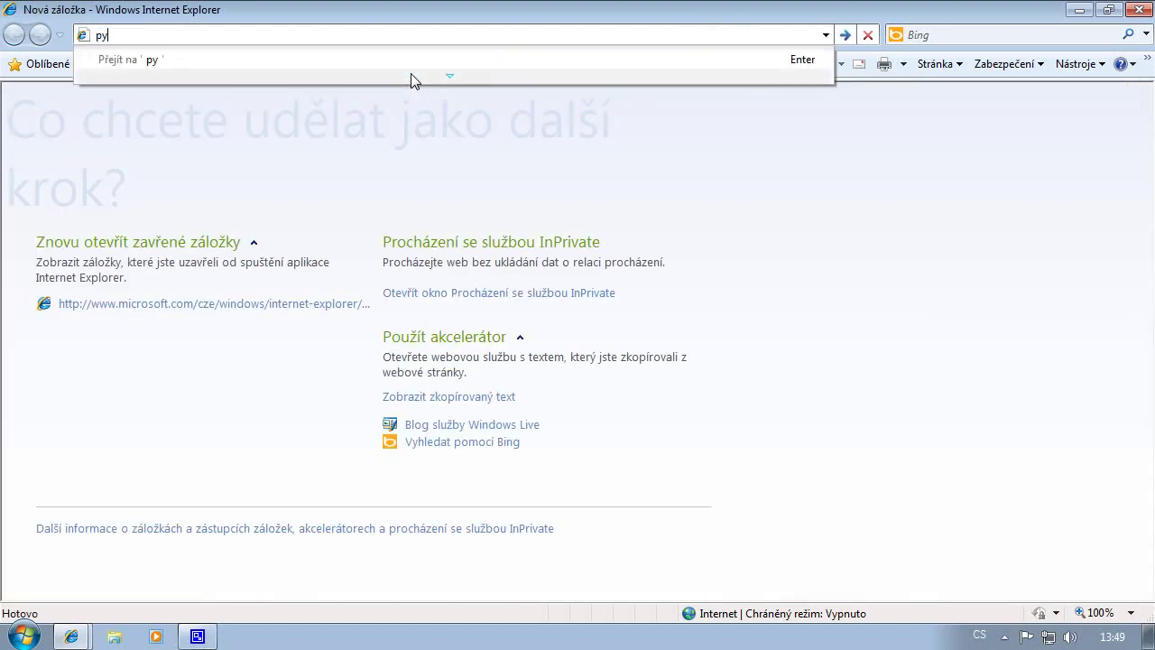
type("gtk.org")
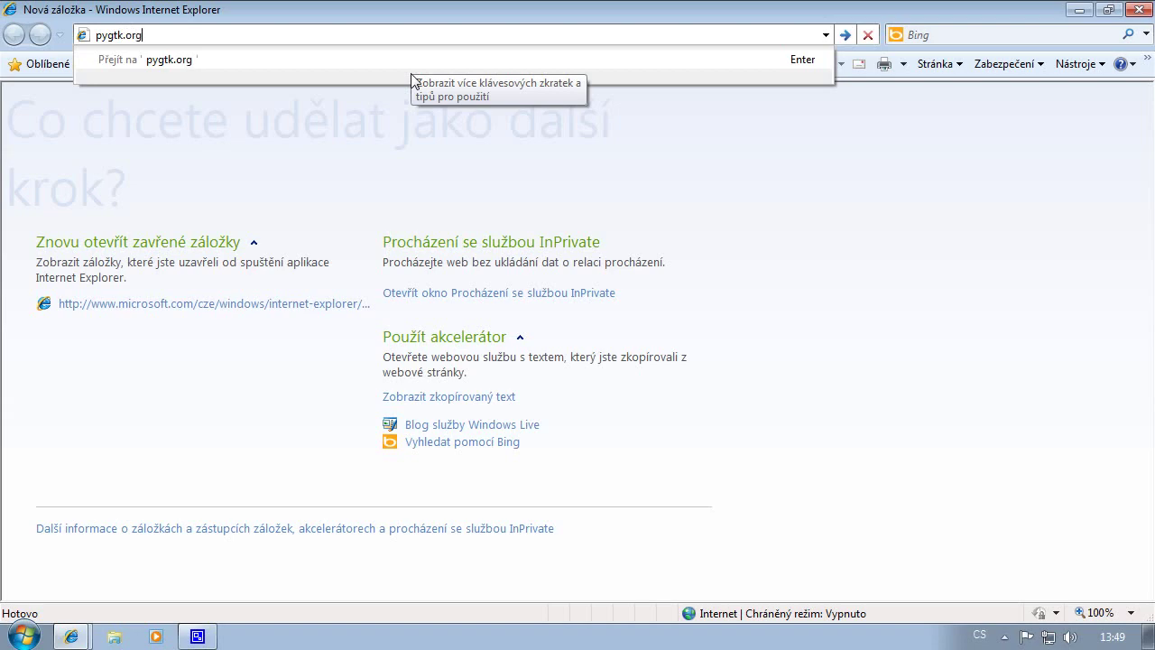
key("Return")
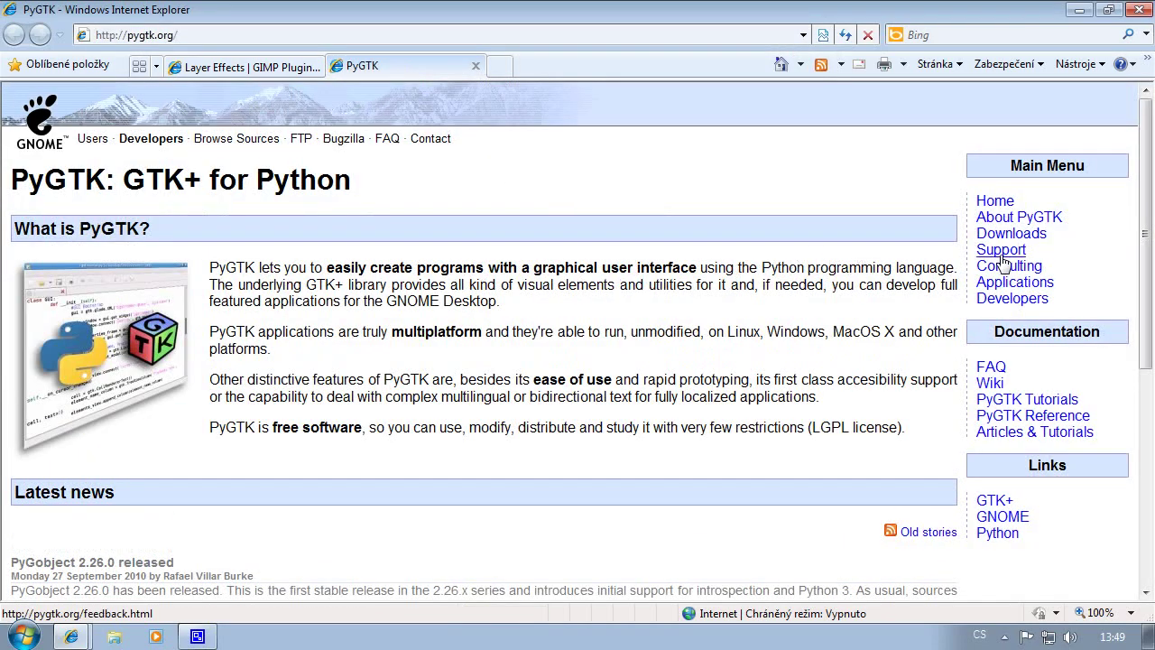
left_click(1012, 233)
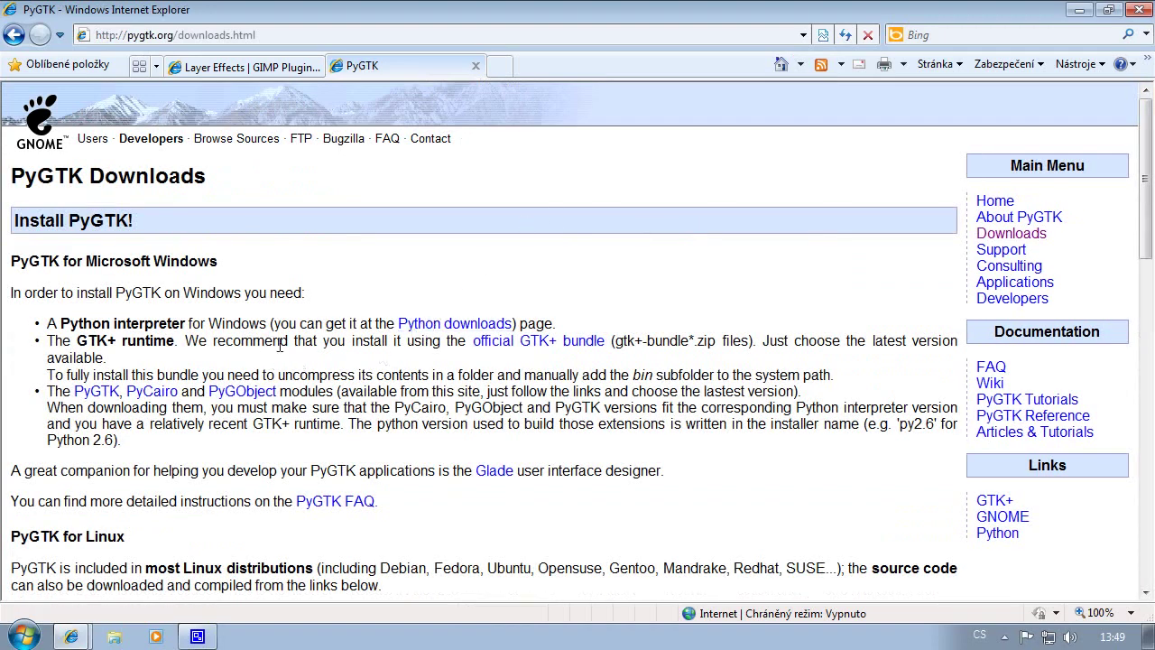
left_click(413, 325)
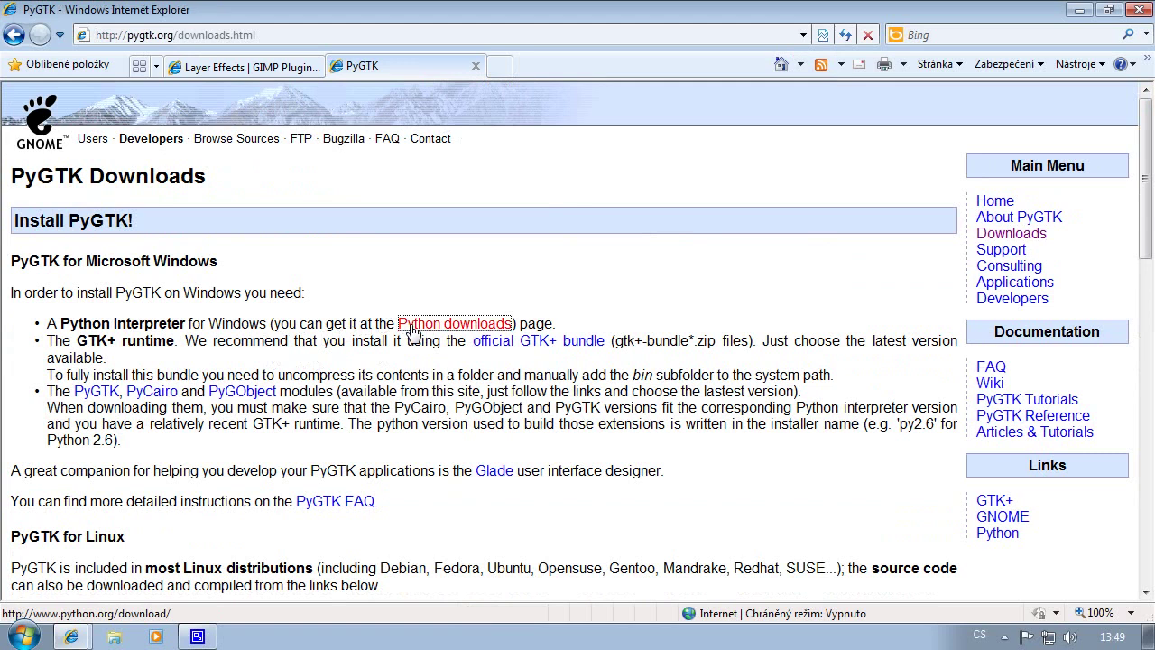
left_click(513, 68)
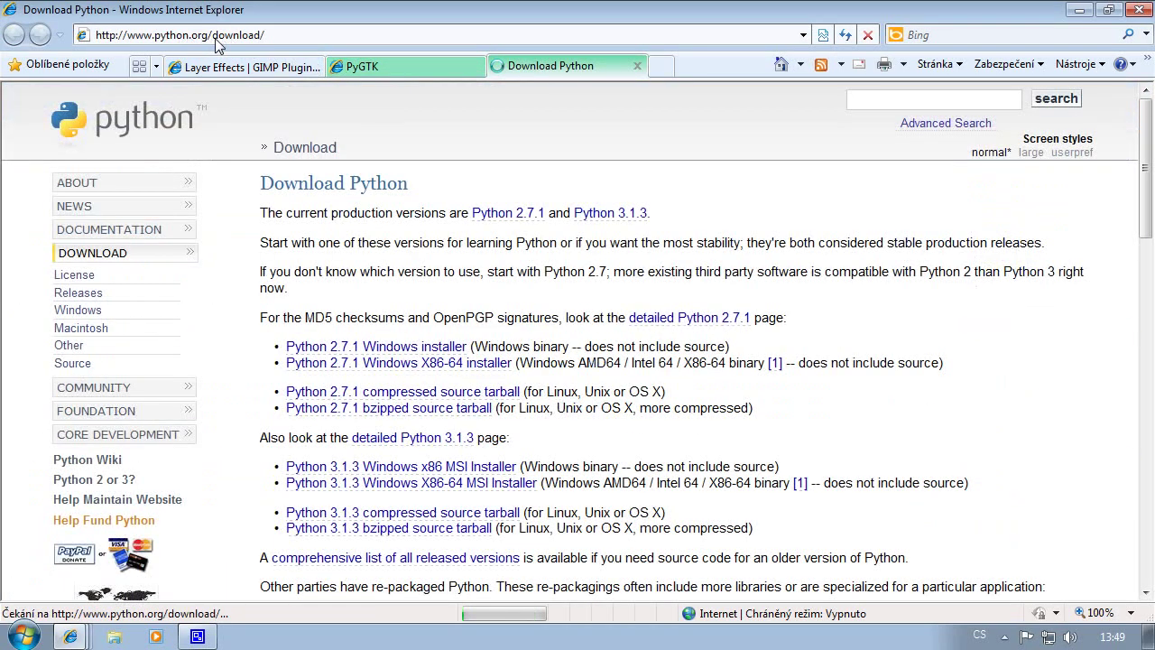
Save the Python 2.6.6 Windows x86 MSI installer to the downloads folder, then close that tab.
left_click(101, 294)
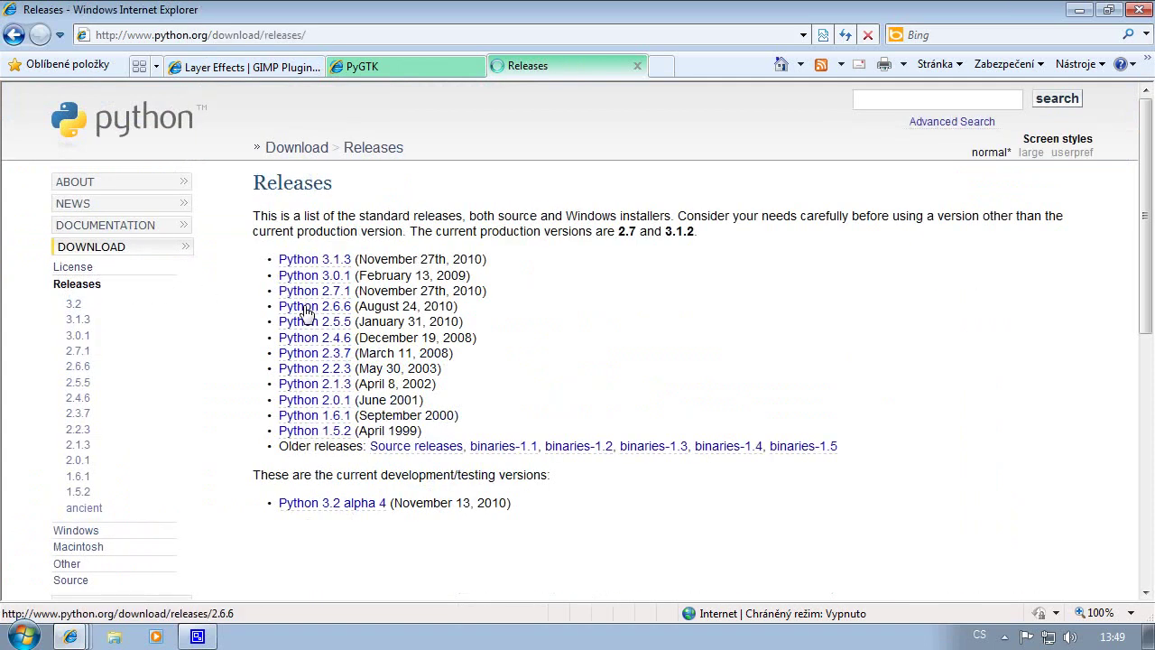
left_click(306, 309)
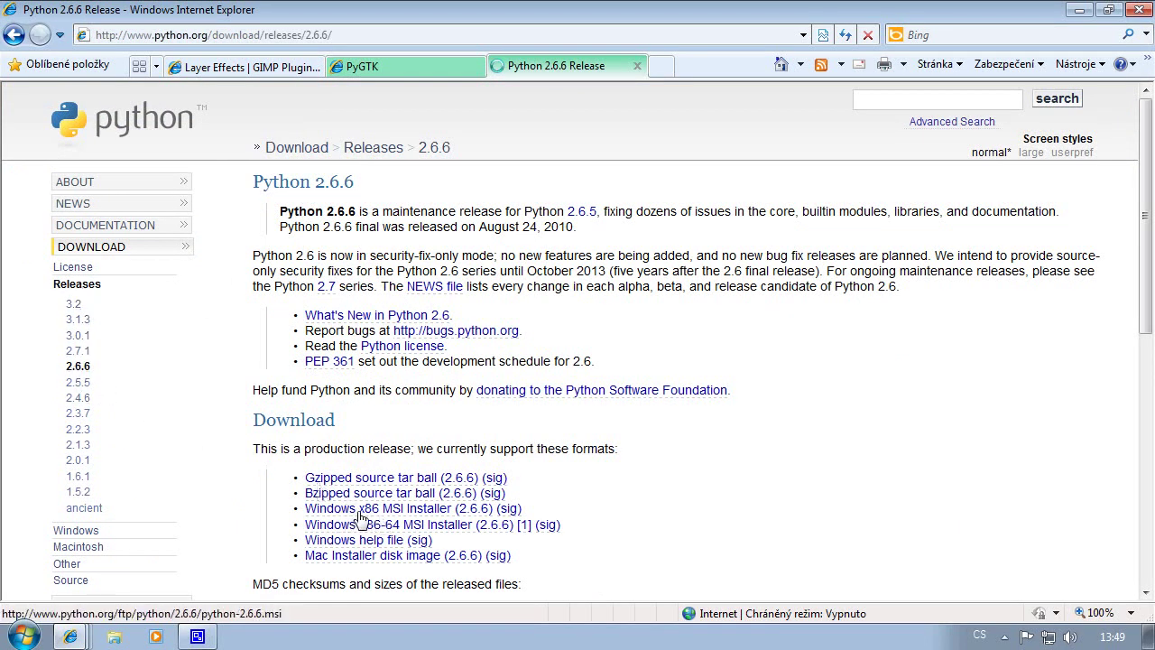
left_click(360, 516)
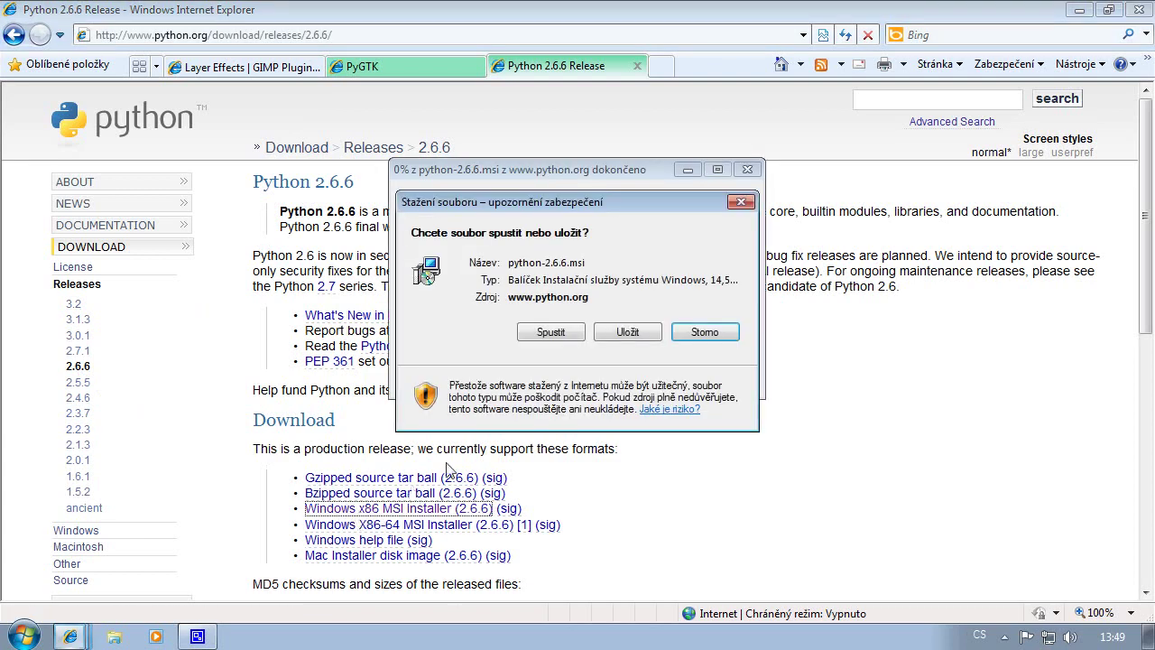
left_click(604, 333)
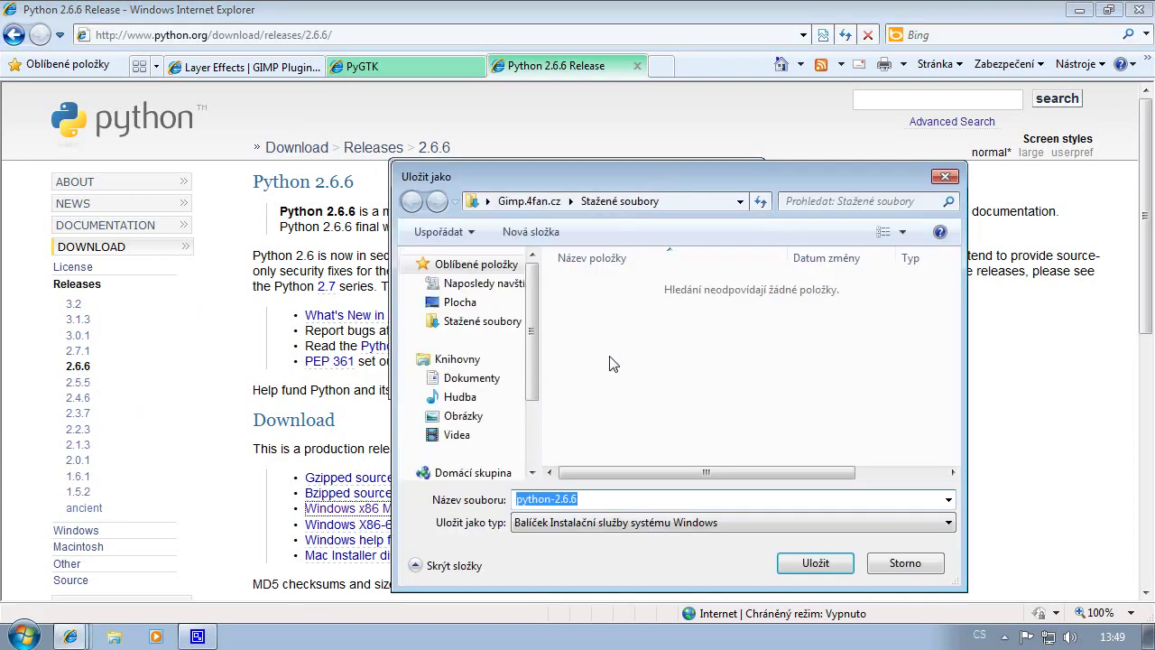
left_click(815, 563)
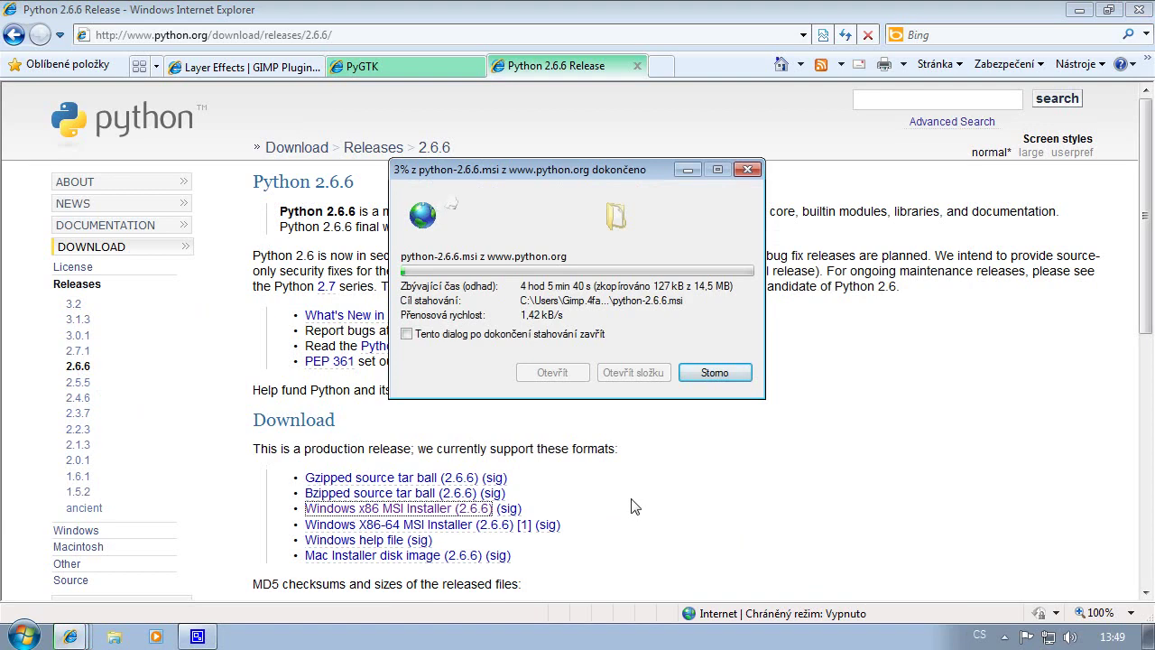
middle_click(512, 68)
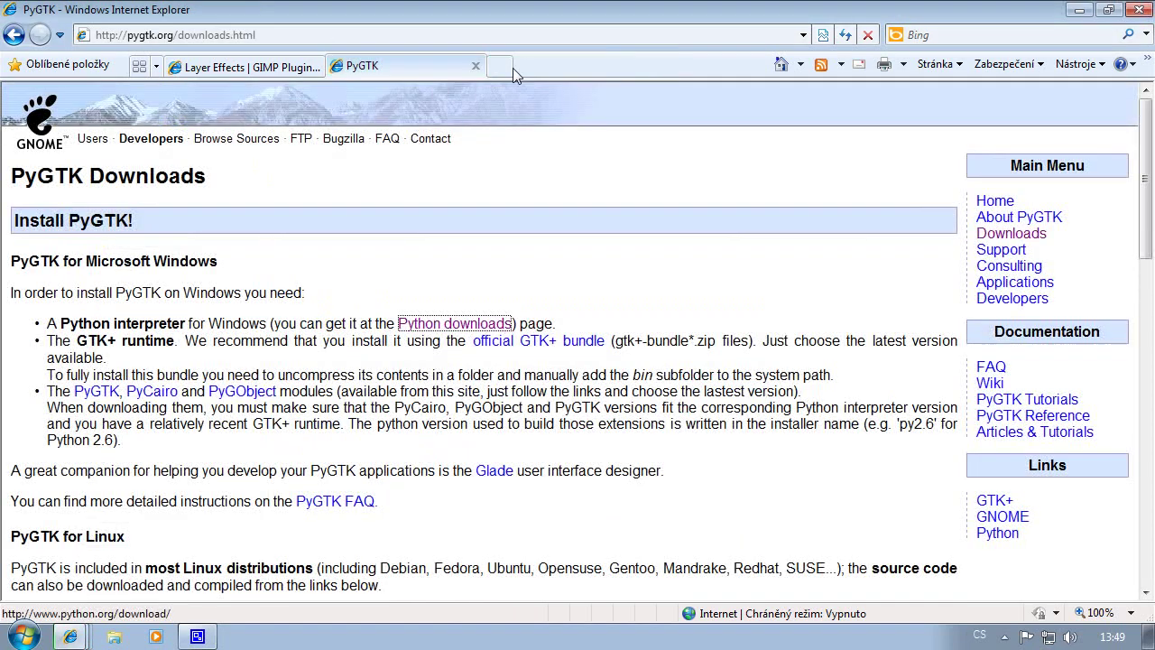
Save pygtk-2.16.0.win32-py2.6.exe from GNOME's pygtk 2.16 folder to downloads, then close that tab.
left_click(107, 396)
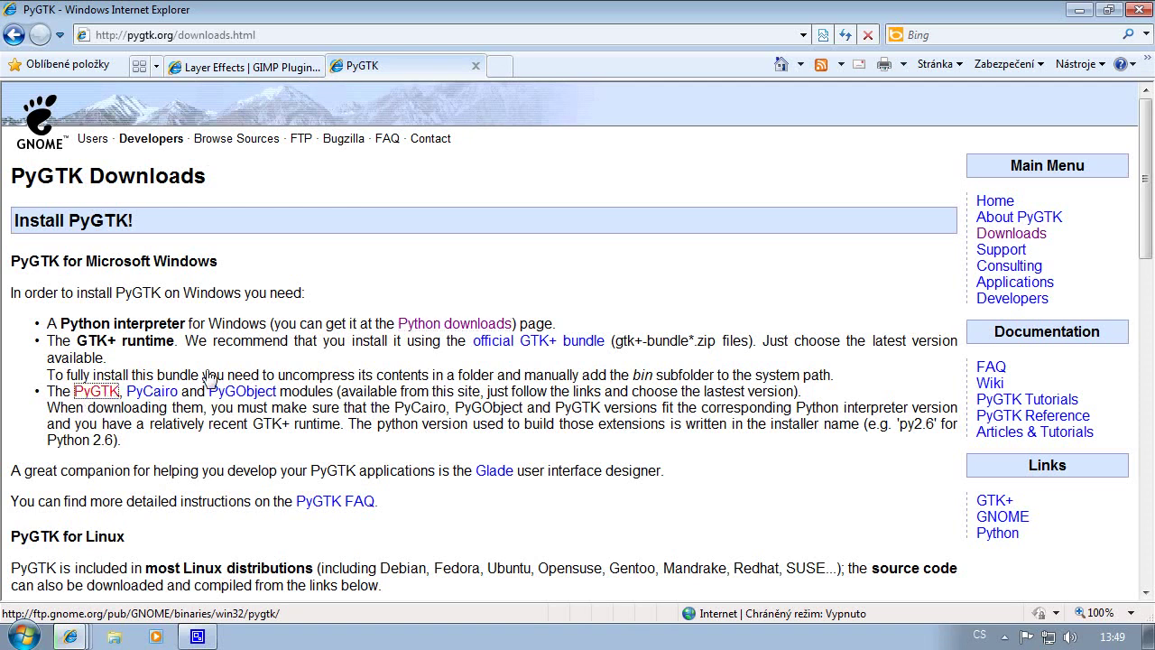
left_click(564, 68)
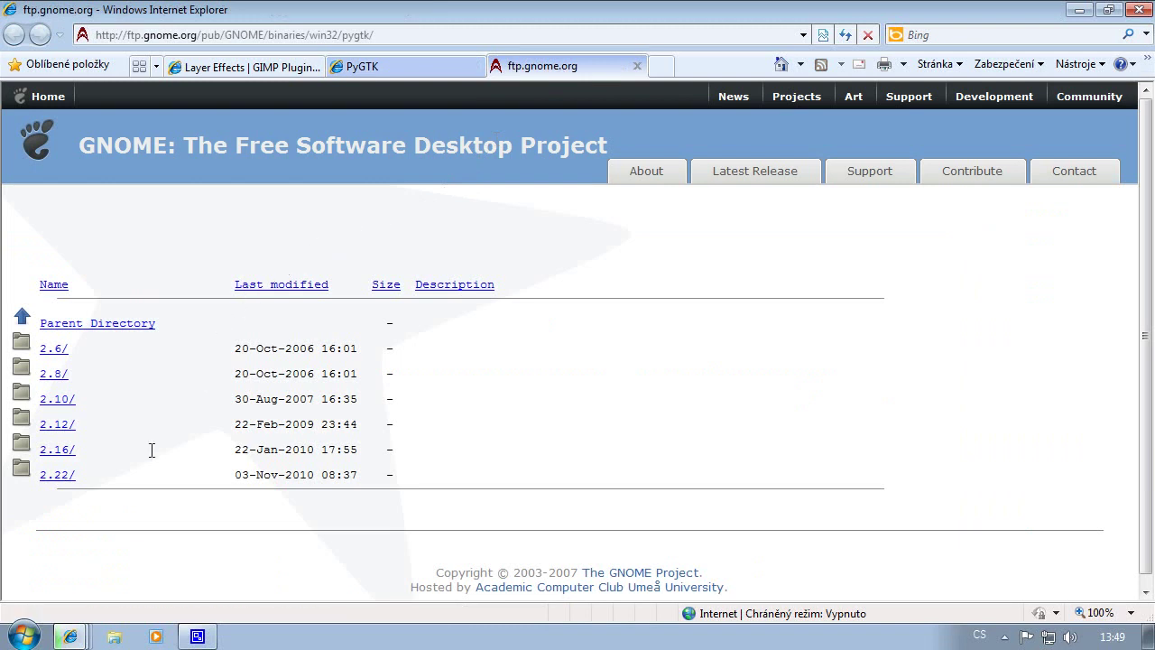
left_click(66, 458)
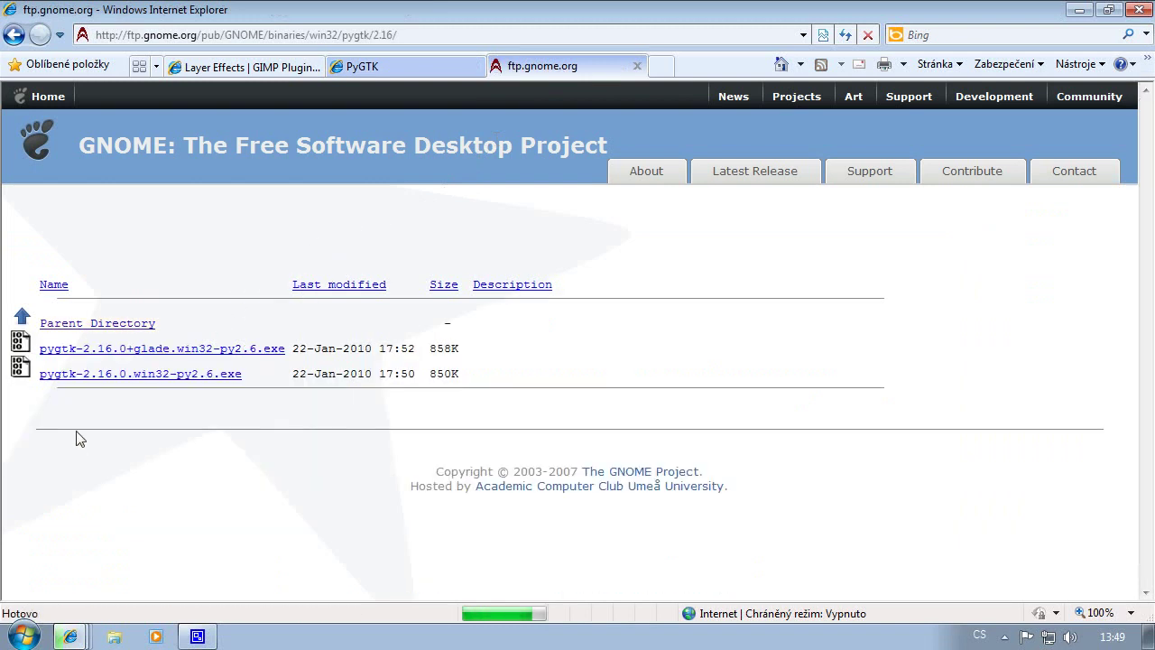
left_click(195, 373)
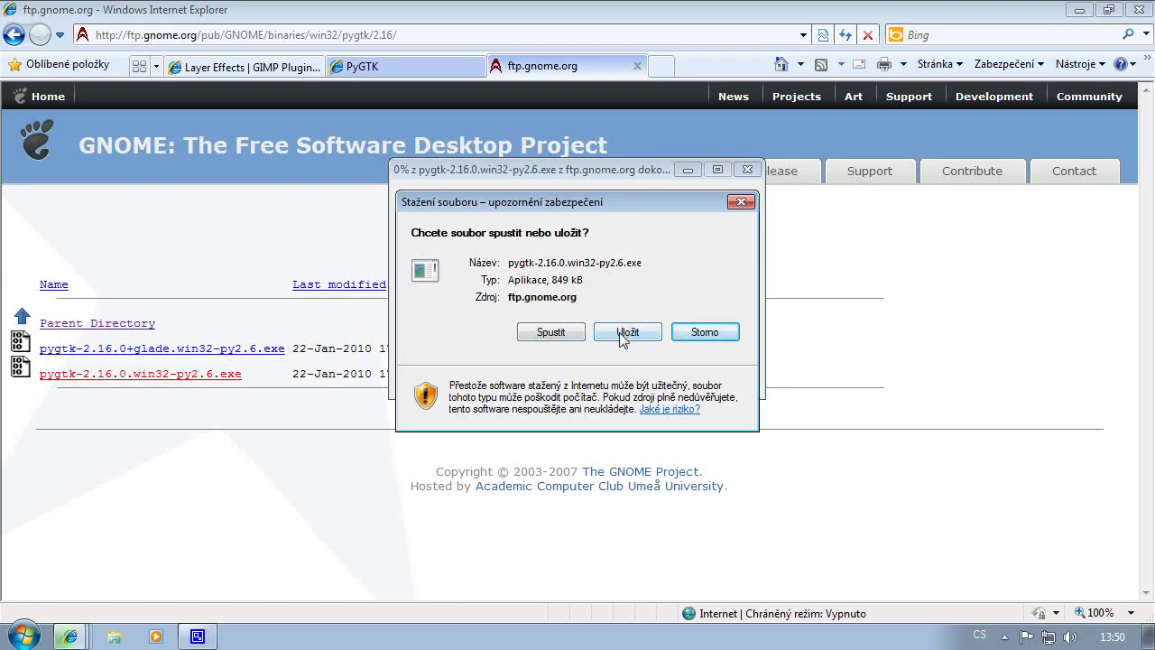
left_click(621, 333)
left_click(792, 556)
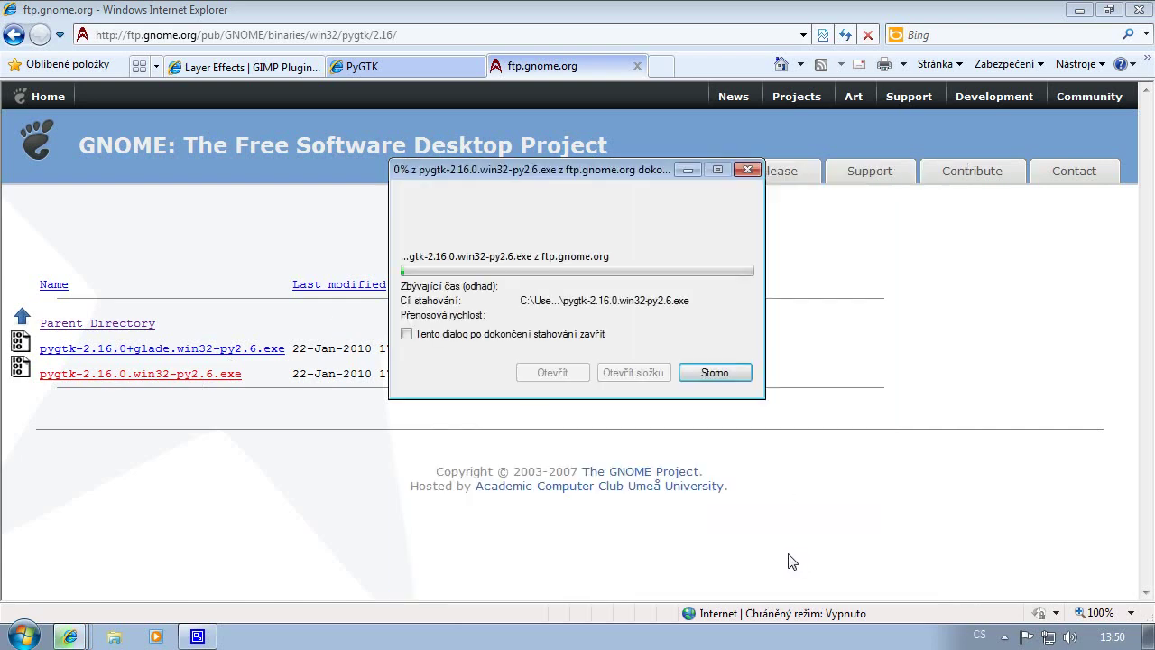
middle_click(577, 69)
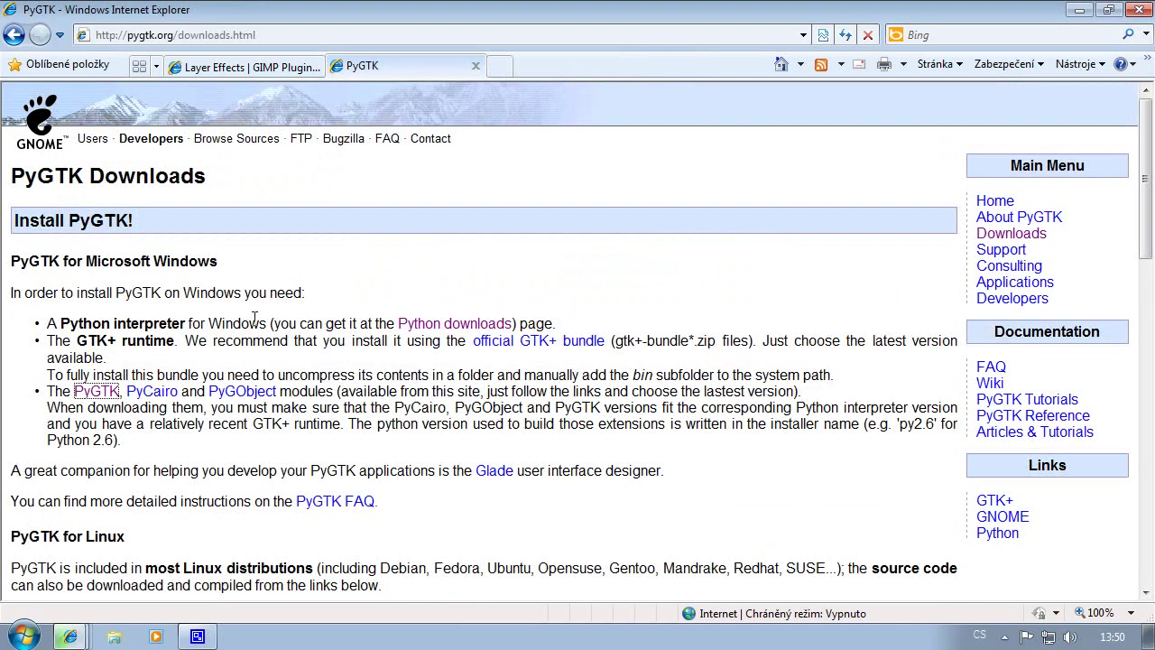
Save pycairo-1.8.6.win32-py2.6.exe from GNOME's pycairo 1.8 folder to downloads, then close that tab.
left_click(141, 399)
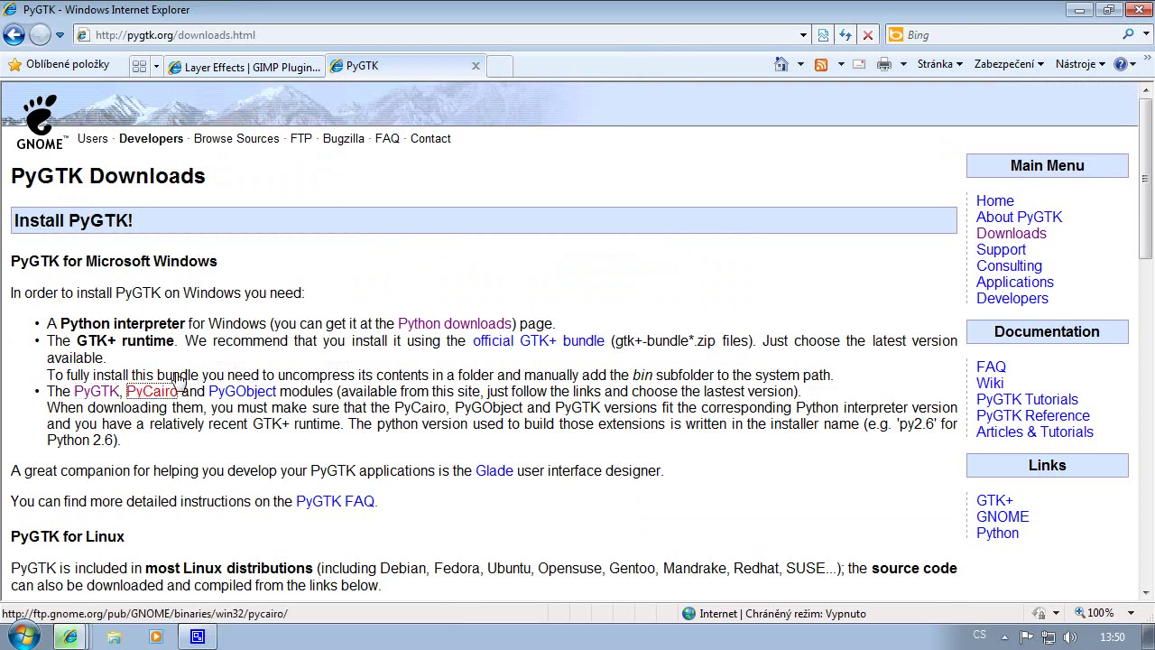
left_click(512, 70)
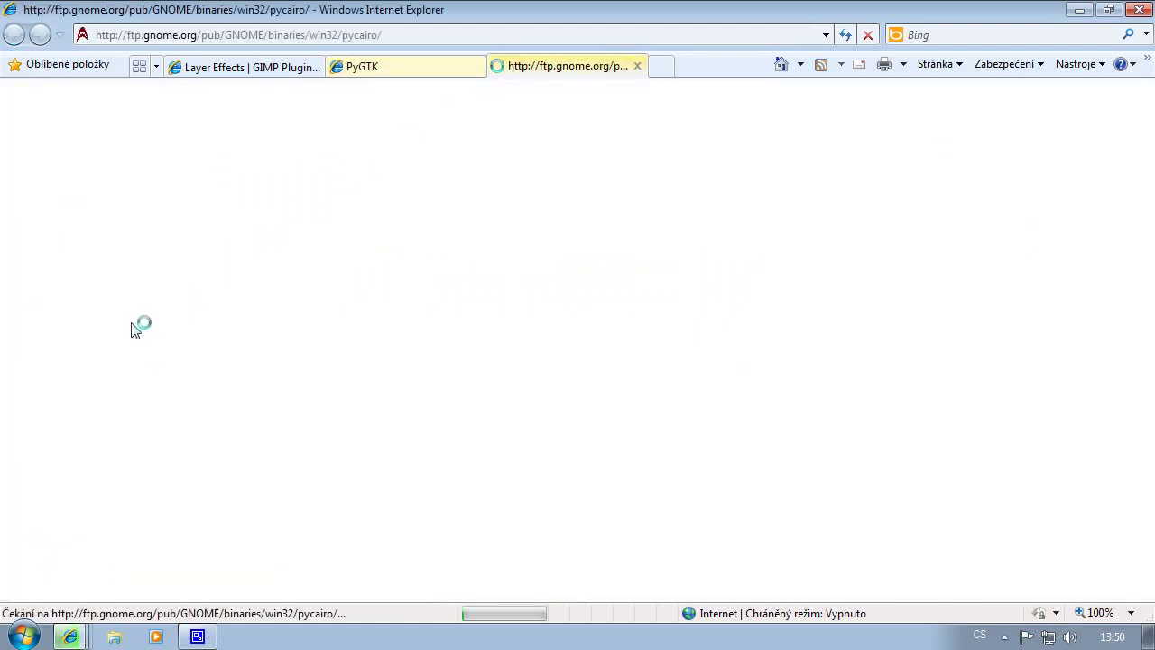
left_click(54, 422)
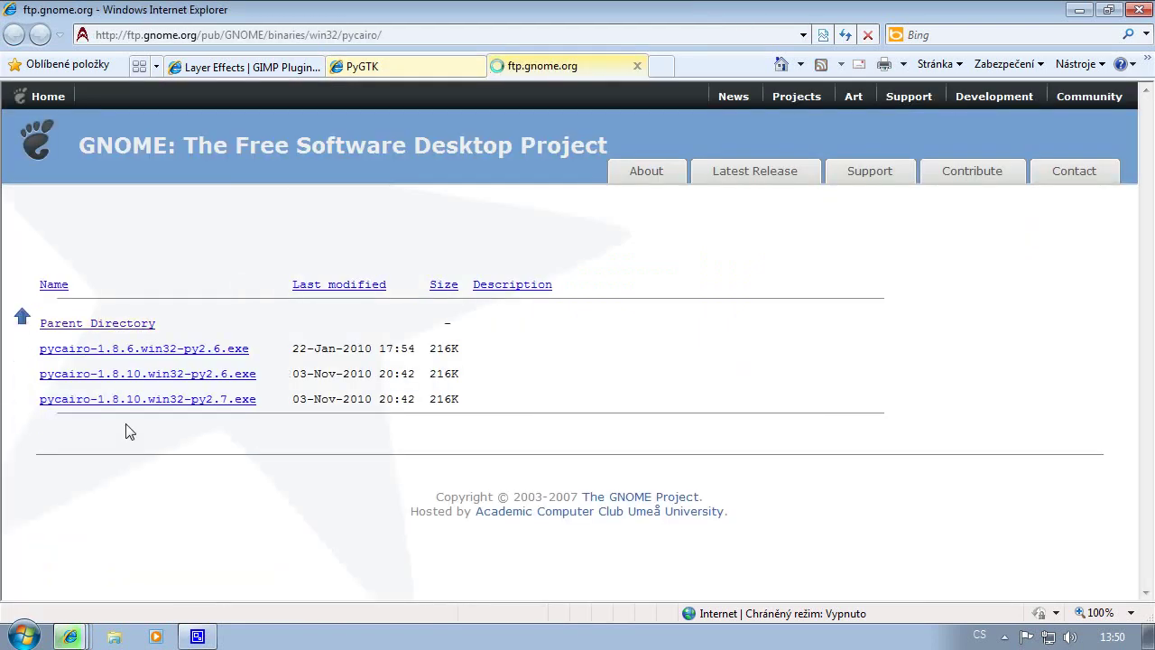
left_click(689, 373)
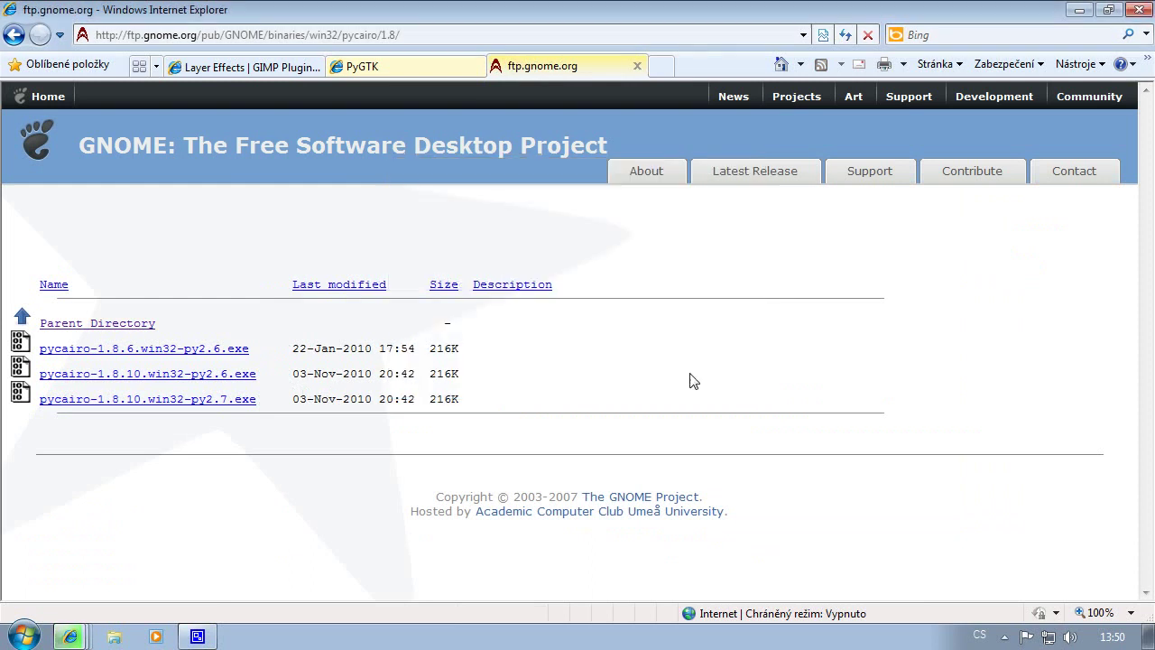
left_click(234, 359)
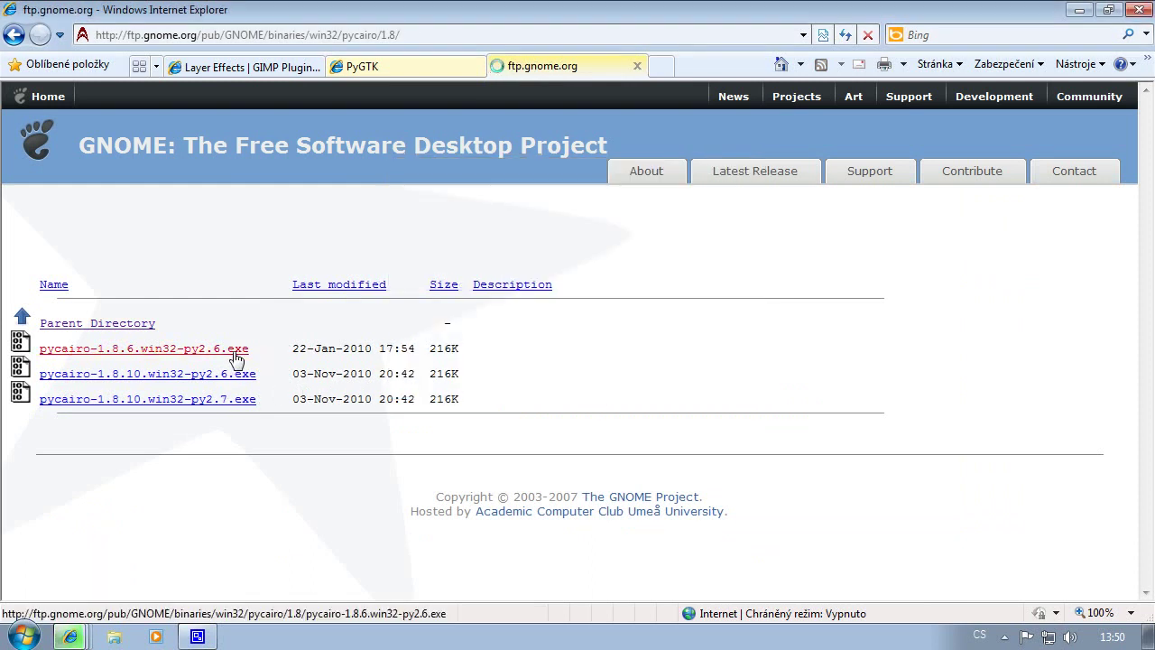
left_click(597, 332)
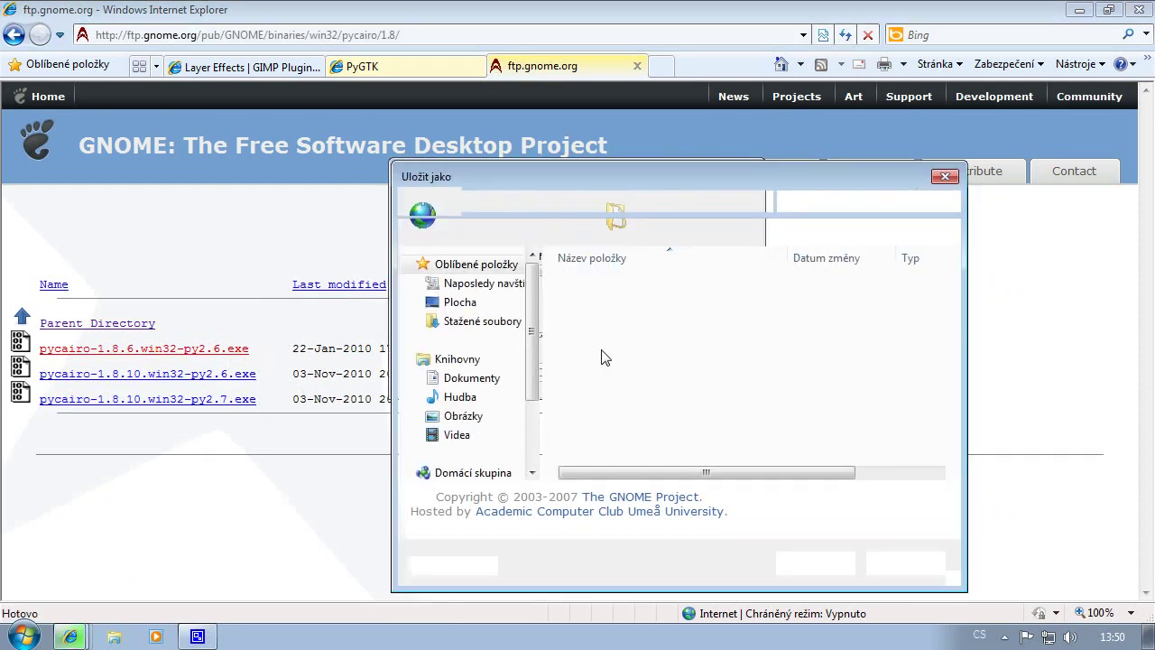
left_click(814, 562)
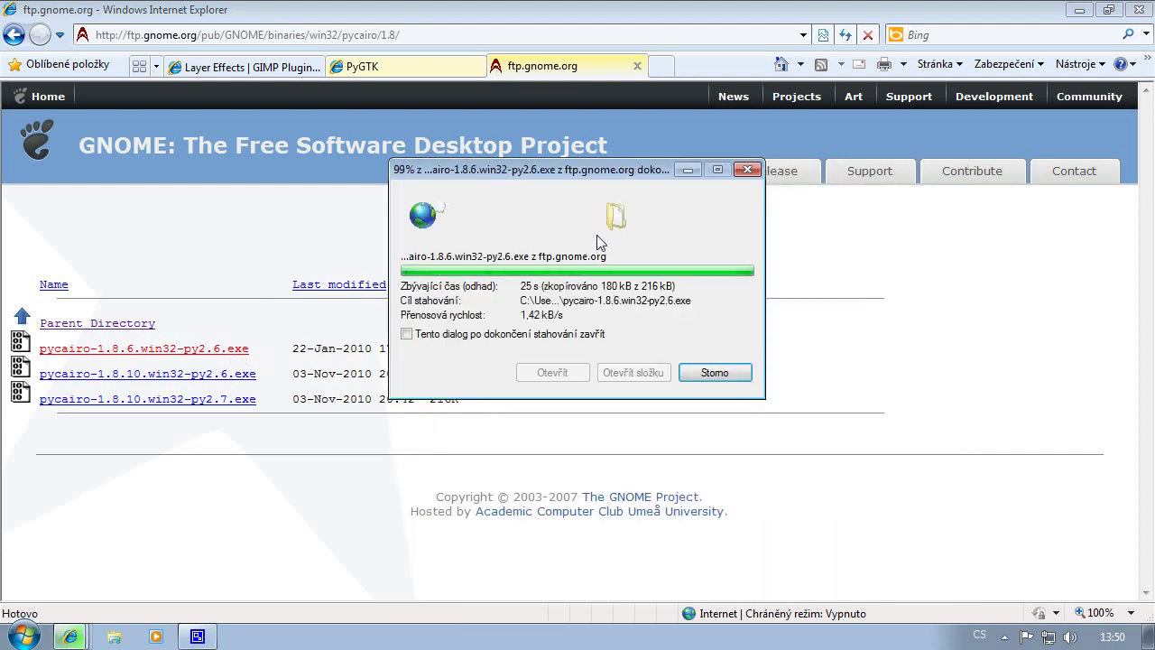
middle_click(598, 69)
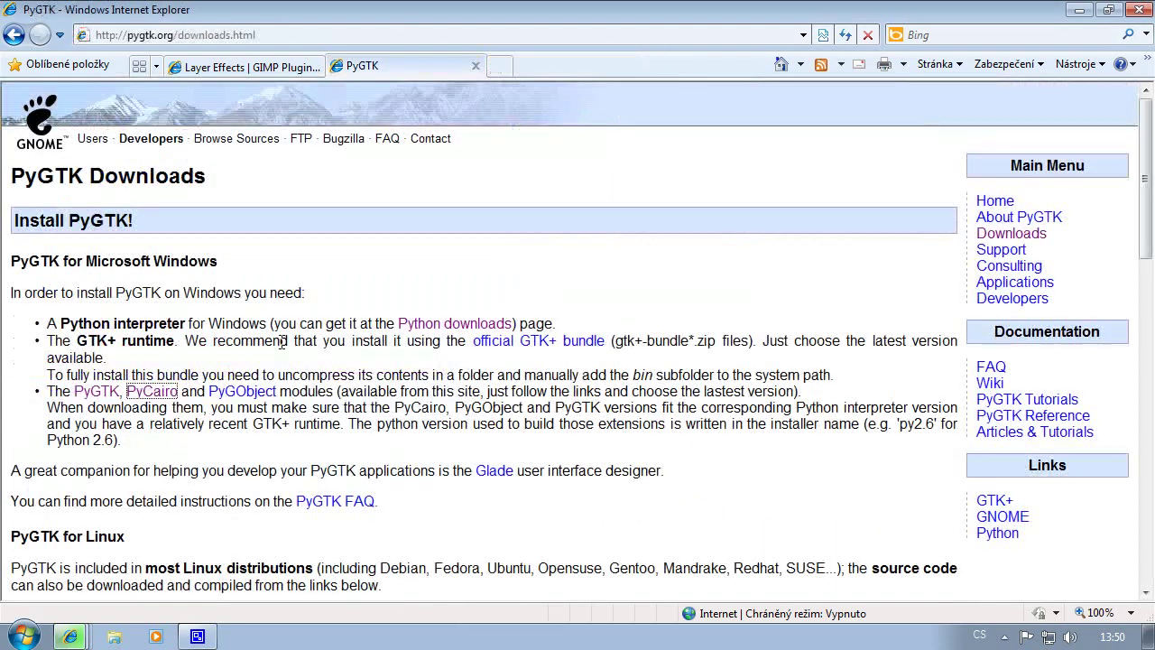
Save pygobject-2.20.0.win32-py2.6.exe from GNOME's pygobject 2.20 folder to the downloads folder.
left_click(237, 391)
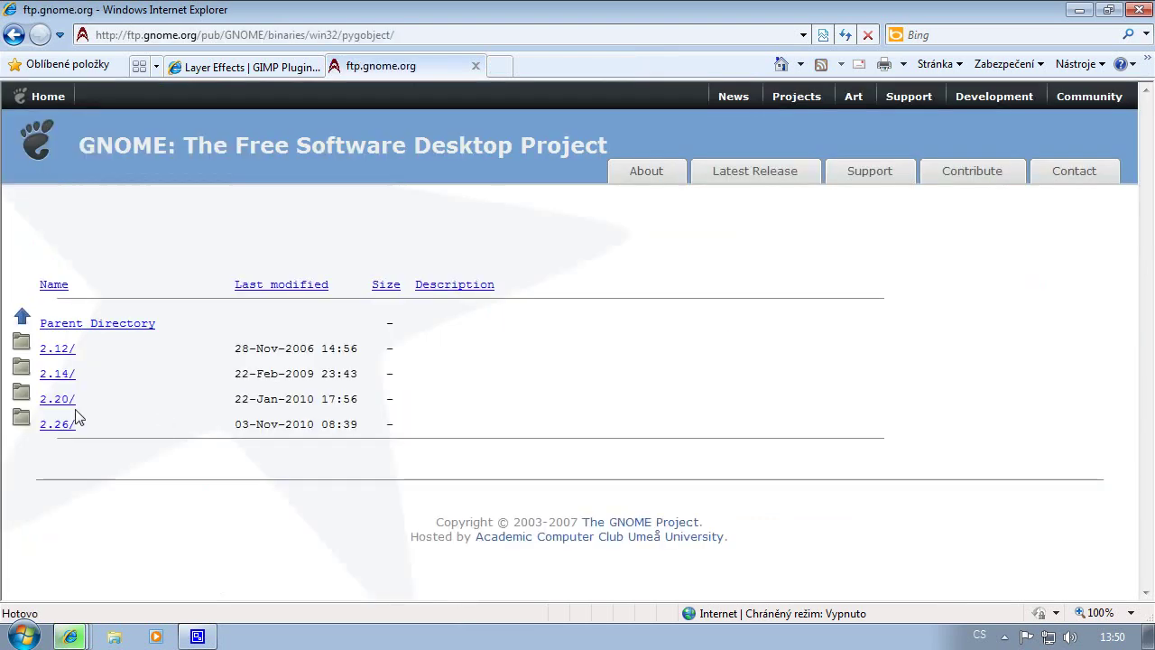
left_click(64, 402)
left_click(152, 352)
left_click(626, 332)
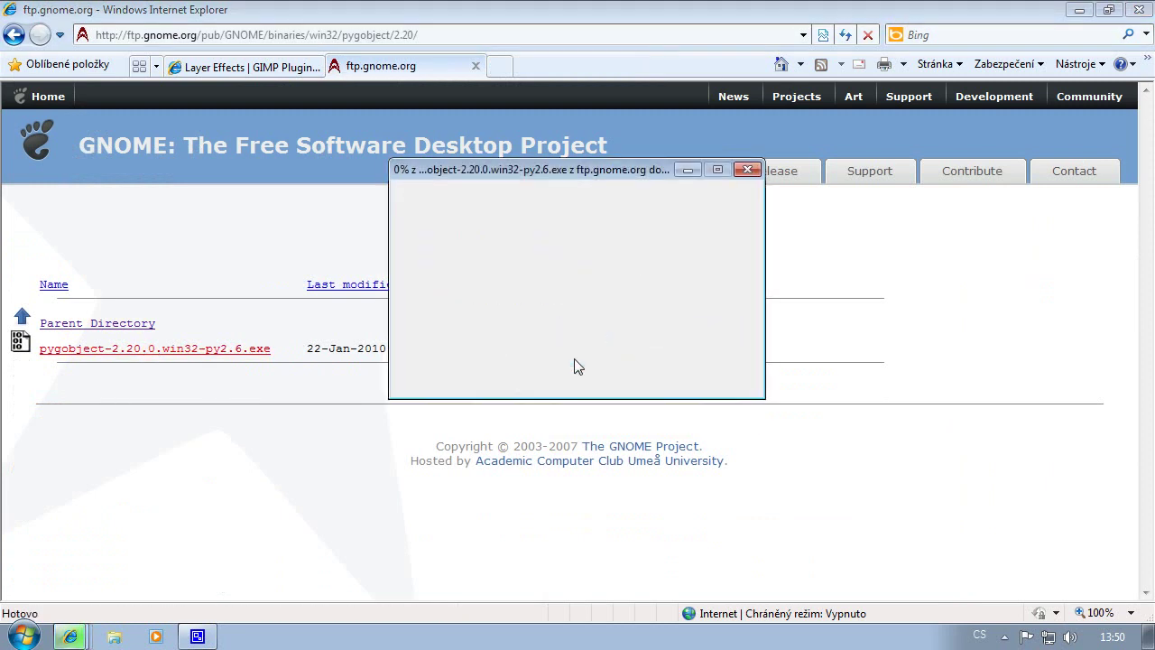
left_click(804, 570)
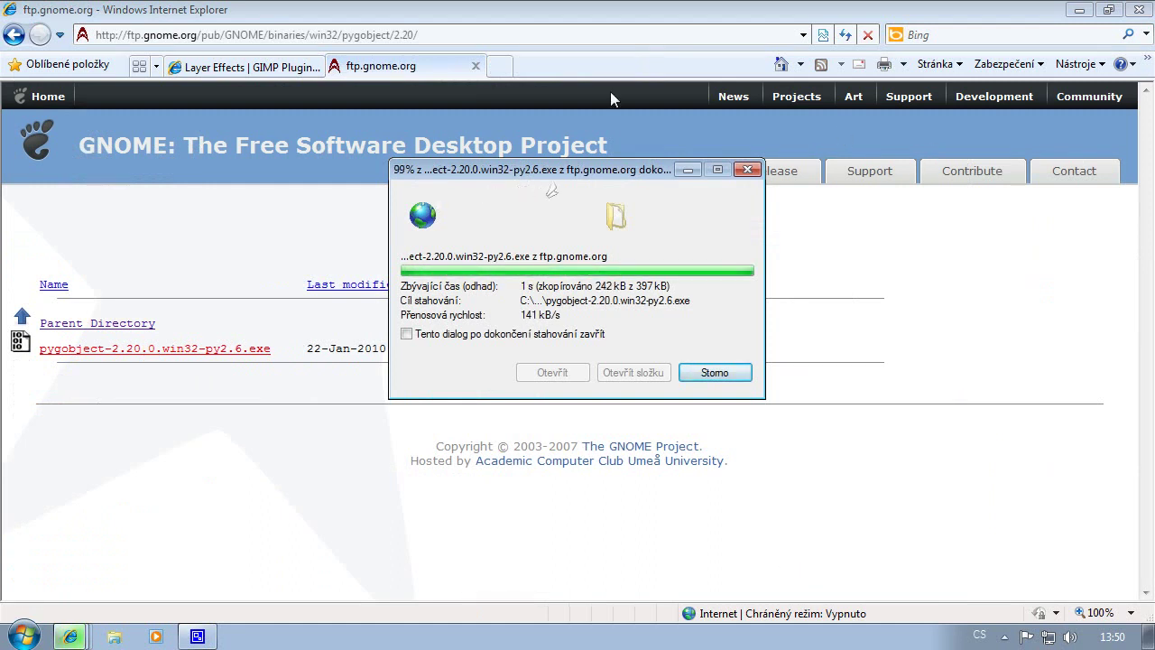
Show the download in its folder, close the browser, and select the python-2.6.6 installer.
left_click(622, 377)
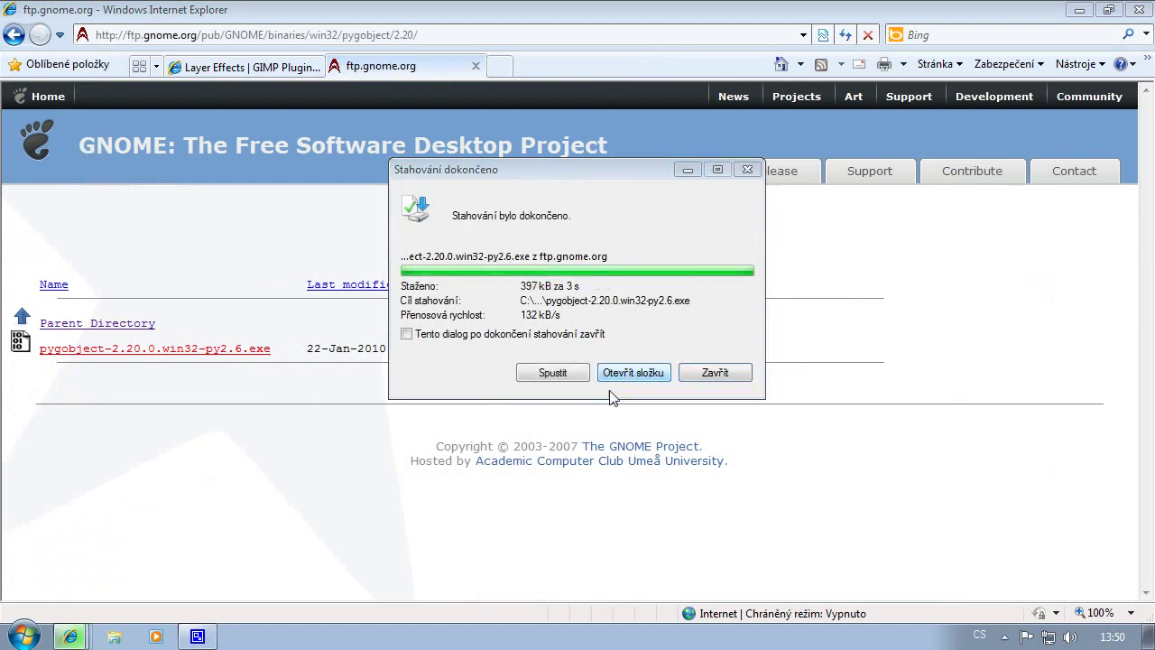
left_click(1139, 10)
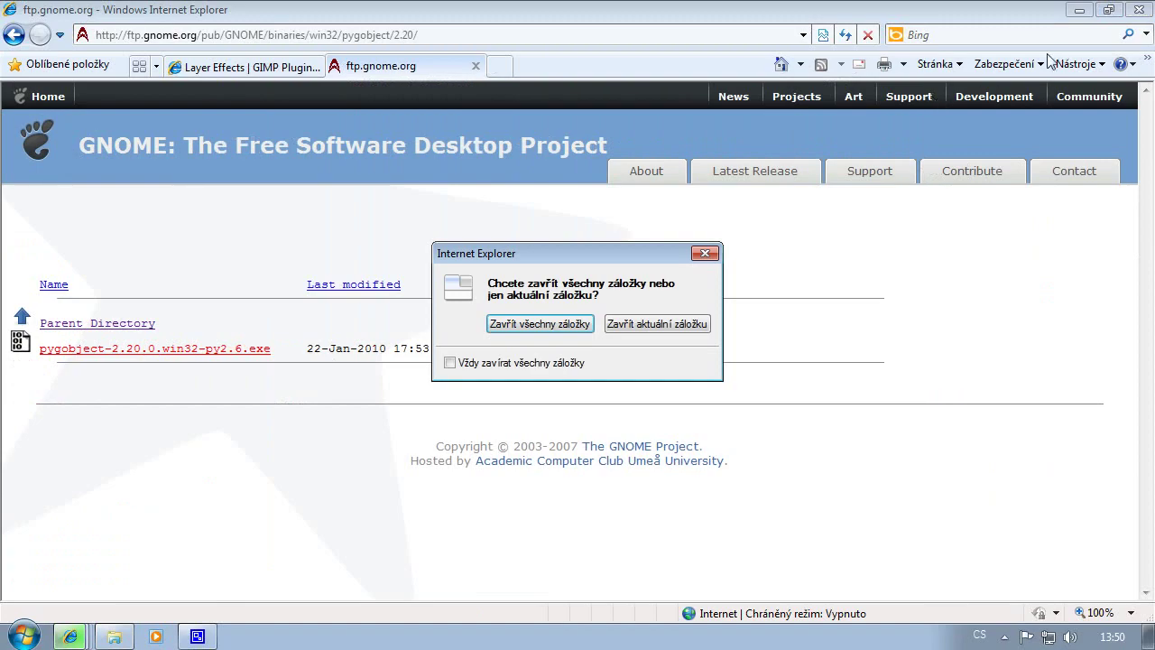
left_click(683, 325)
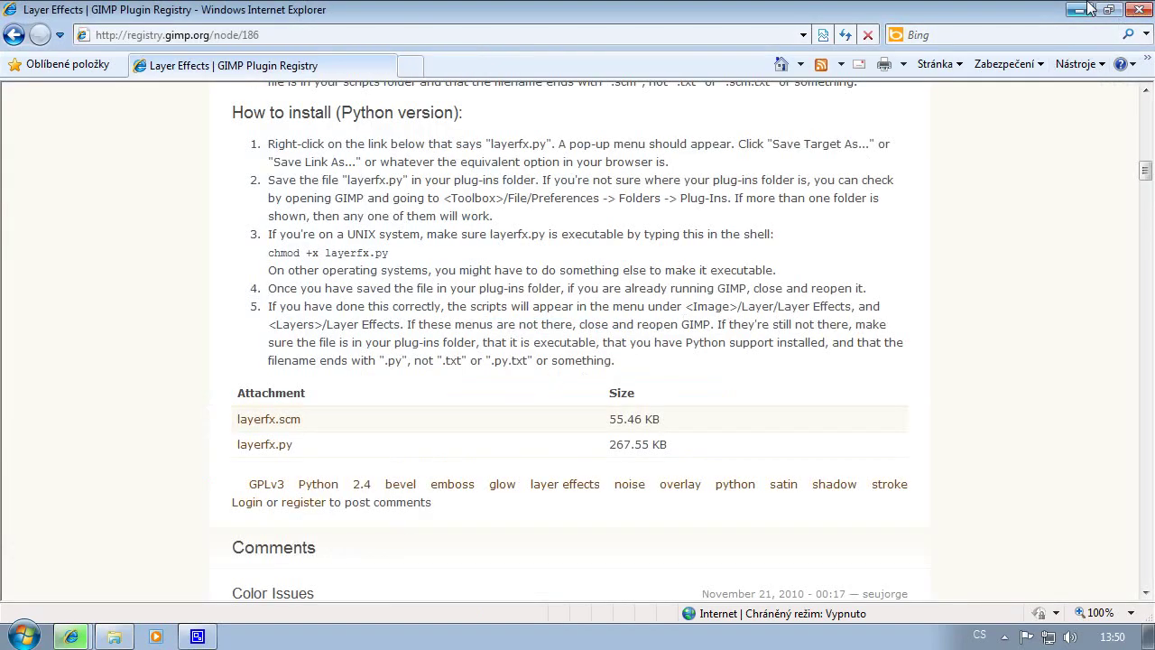
left_click(1079, 10)
left_click(476, 278)
left_click(458, 232)
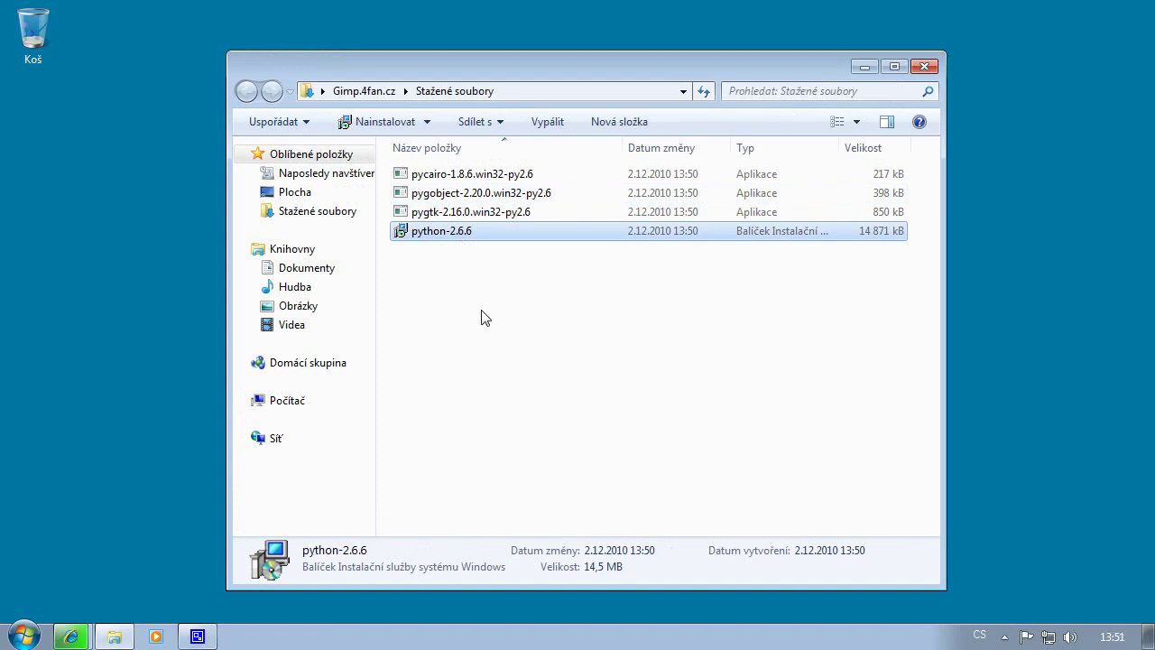
key("Return")
left_click(601, 341)
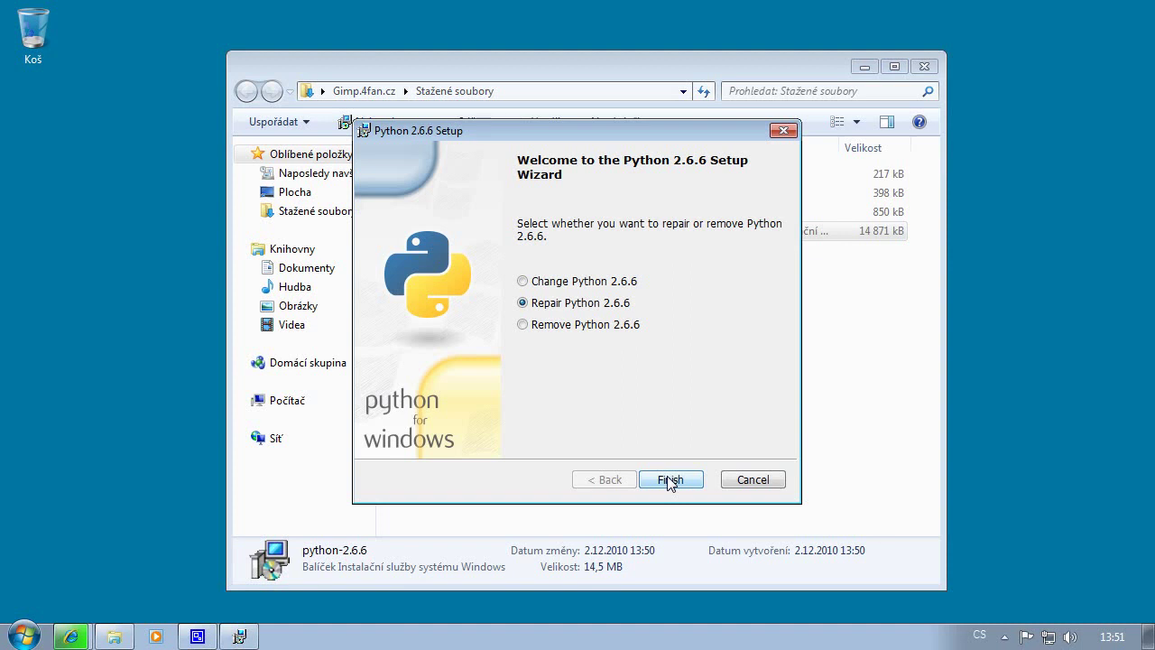
left_click(738, 478)
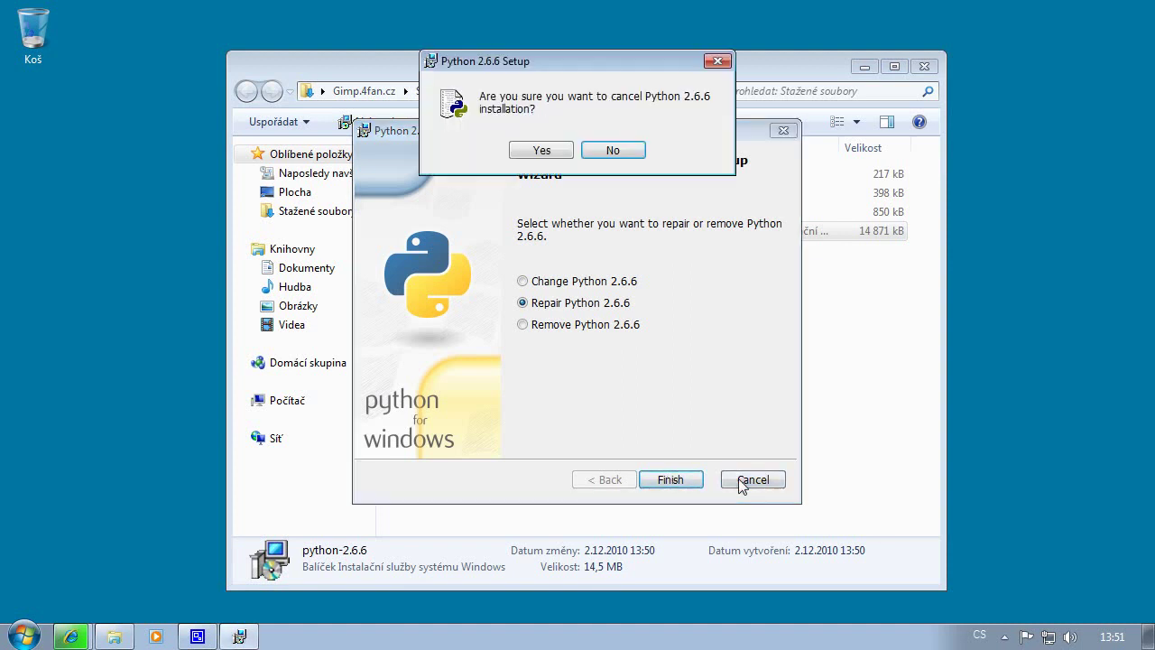
left_click(541, 151)
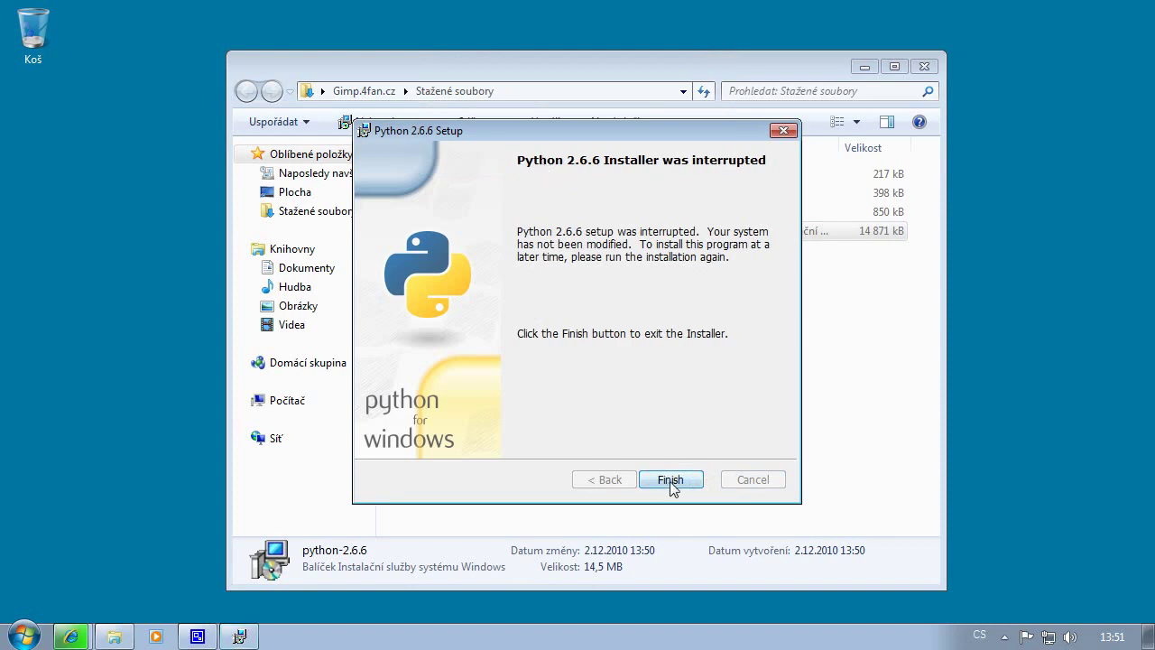
left_click(670, 481)
double_click(462, 175)
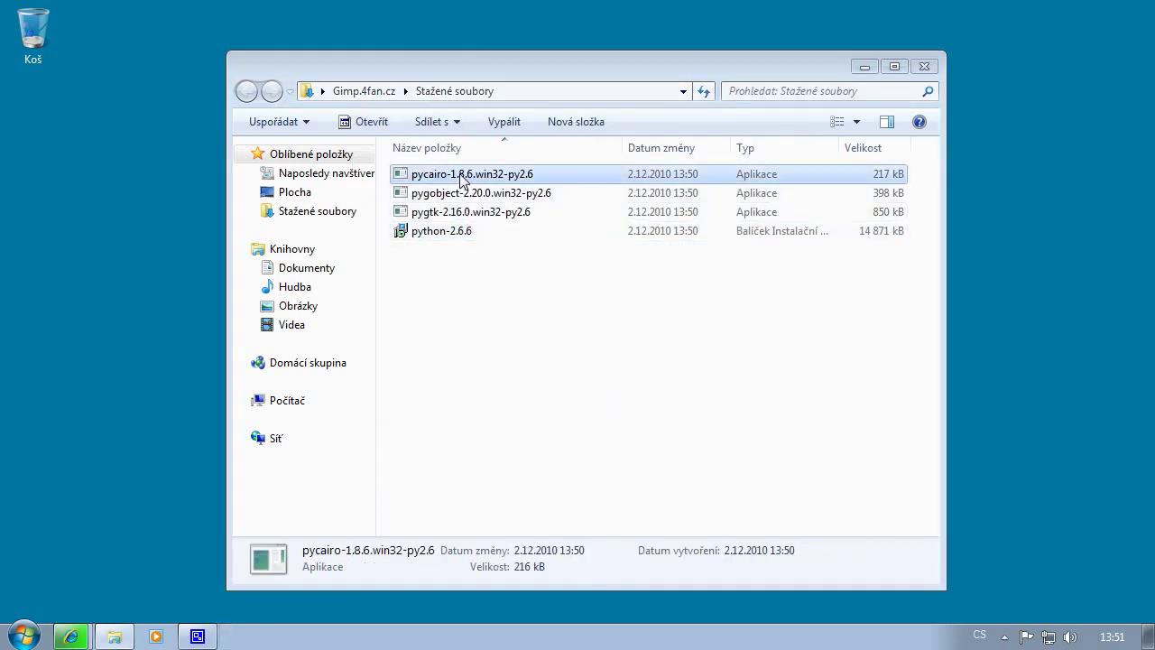
Install pycairo 1.8.6 into the detected Python directory and finish its setup.
left_click(621, 336)
left_click(720, 486)
left_click(721, 479)
left_click(721, 479)
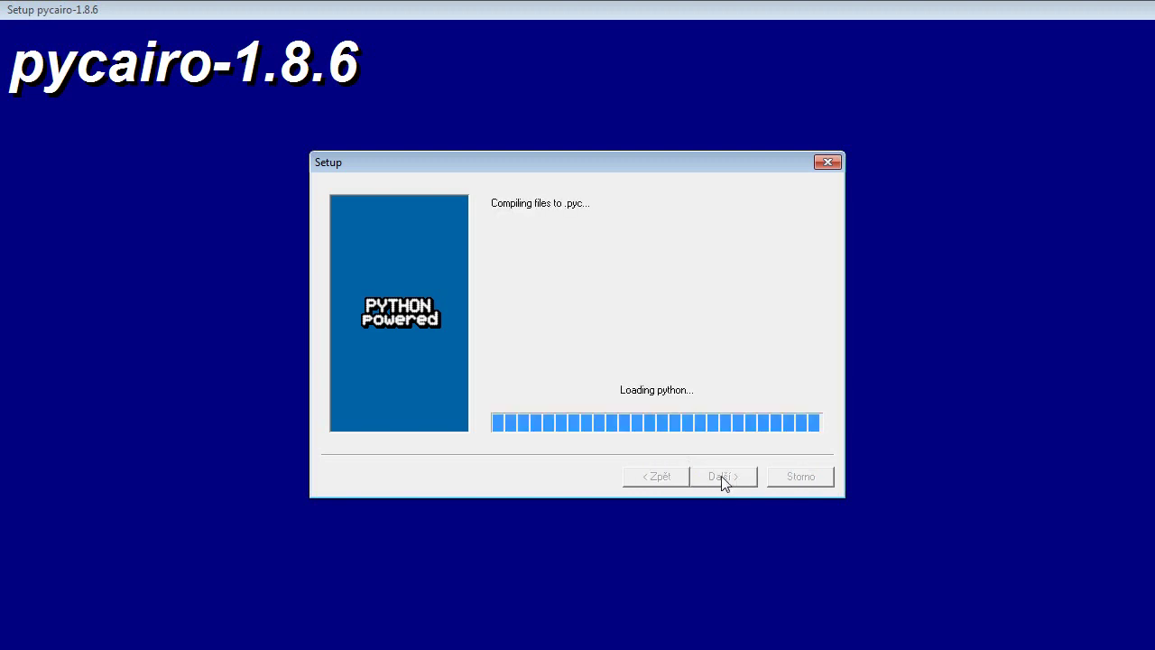
left_click(722, 479)
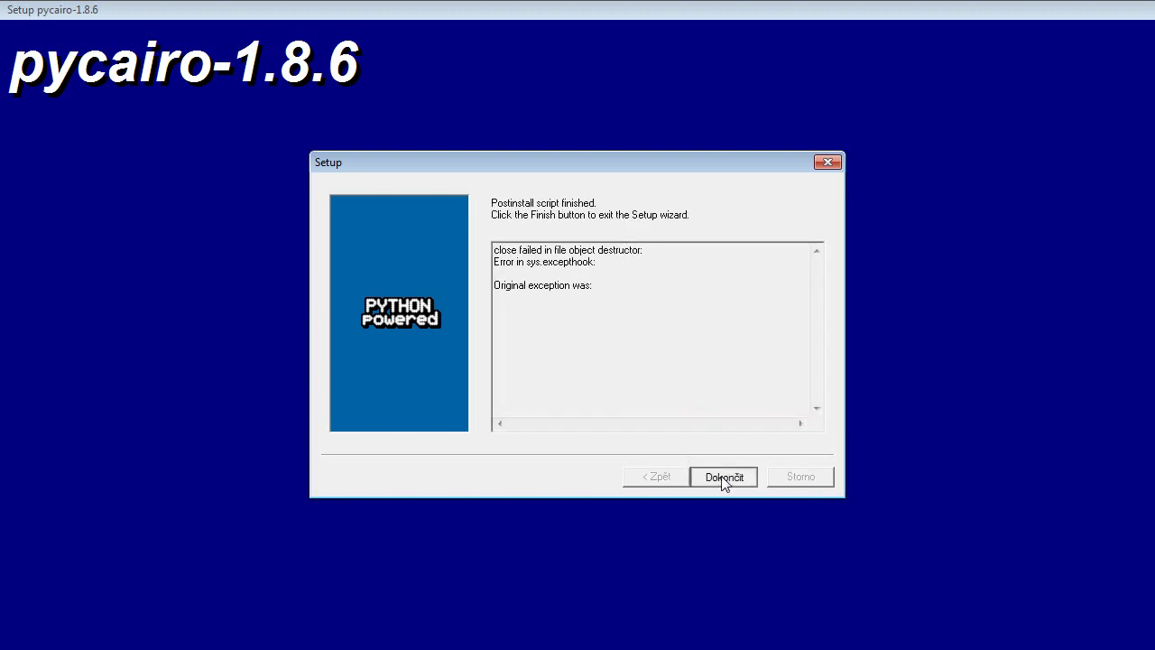
Install pygobject 2.20.0 from its downloaded installer and finish its setup.
double_click(507, 194)
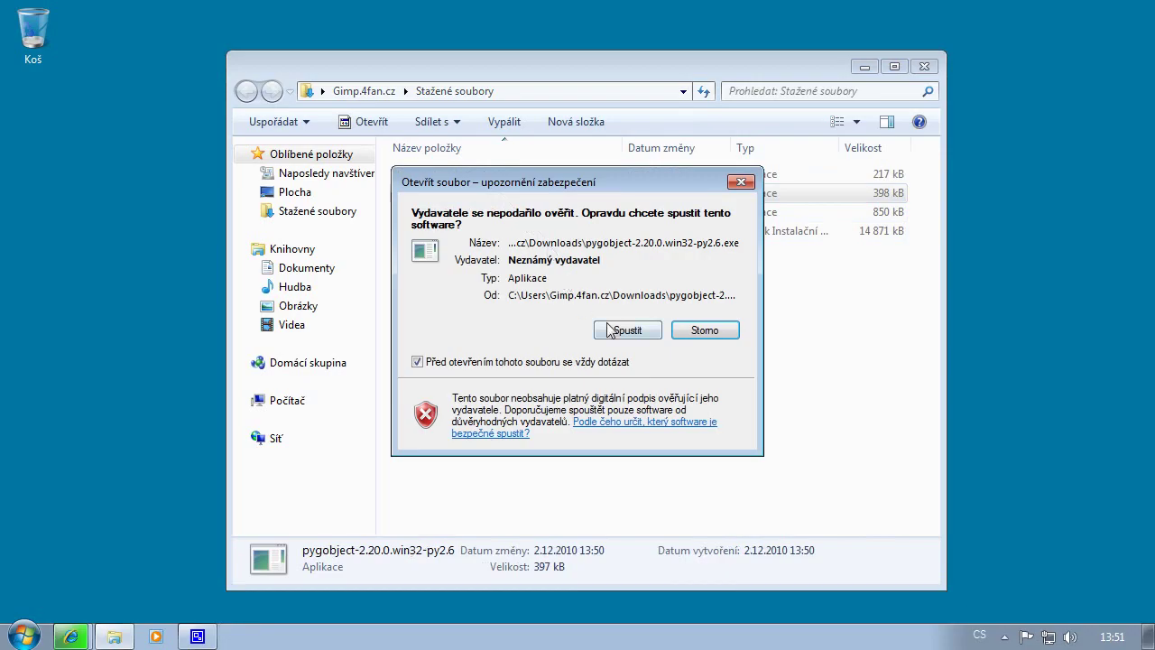
left_click(610, 331)
left_click(709, 475)
left_click(709, 475)
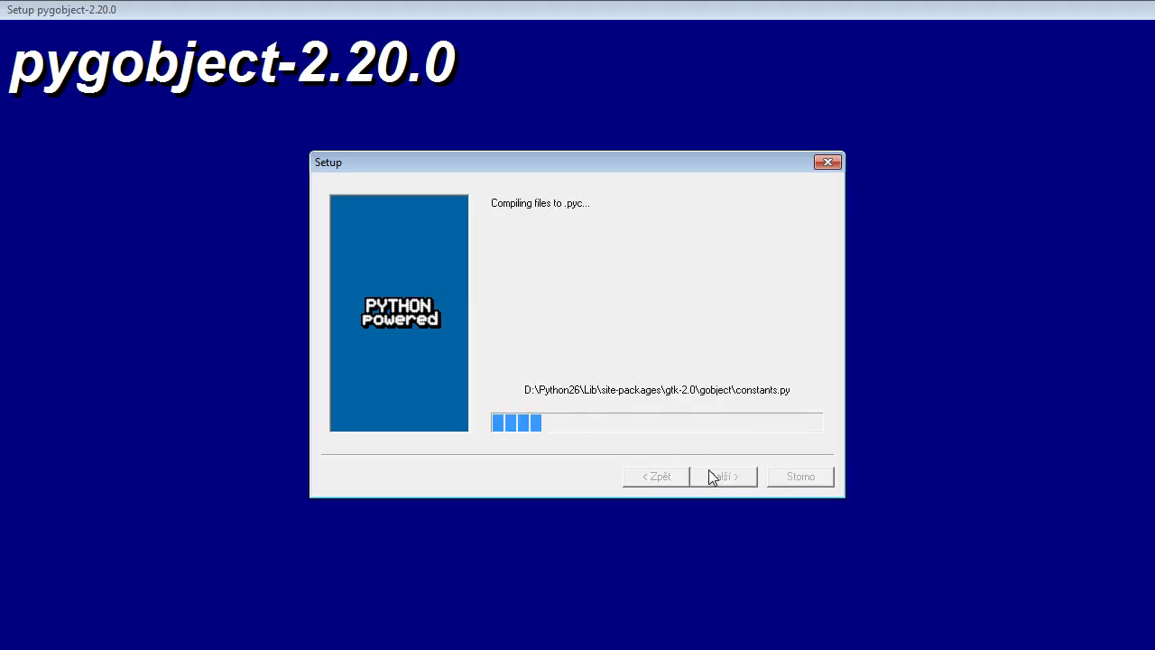
left_click(723, 475)
Install pygtk 2.16.0 into the detected Python directory and finish its setup.
double_click(474, 212)
left_click(611, 331)
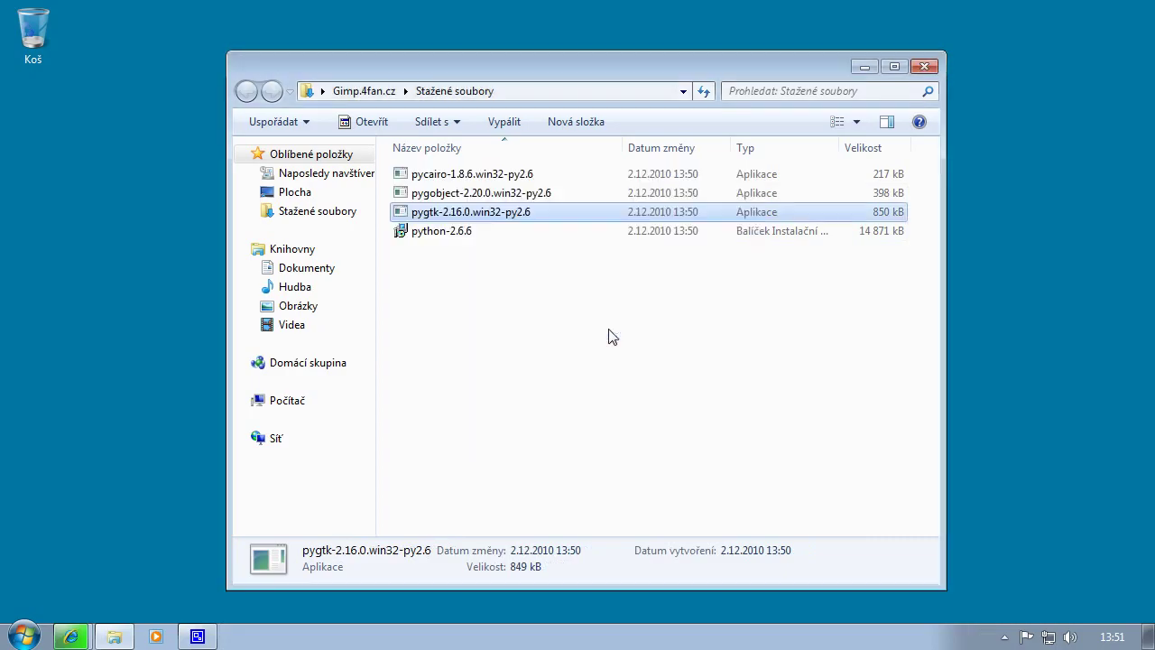
left_click(727, 477)
left_click(727, 478)
left_click(727, 477)
left_click(727, 477)
Search installed programs for 'Gimp', uninstall GIMP 2.6.11, and close the programs window.
left_click(346, 401)
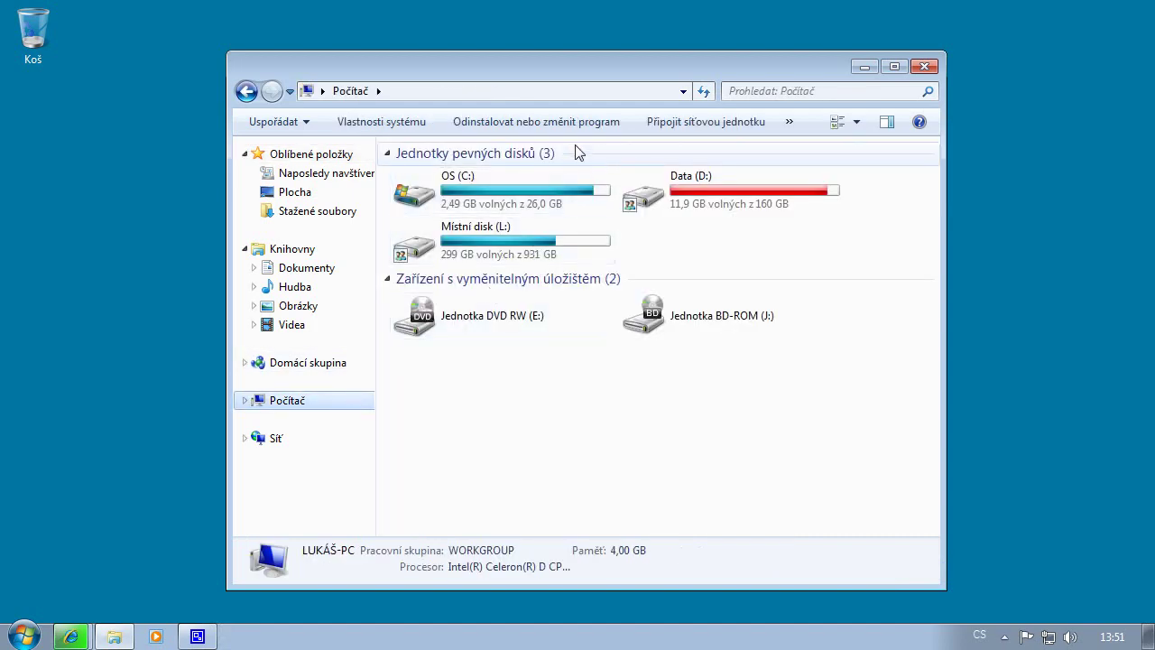
left_click(521, 123)
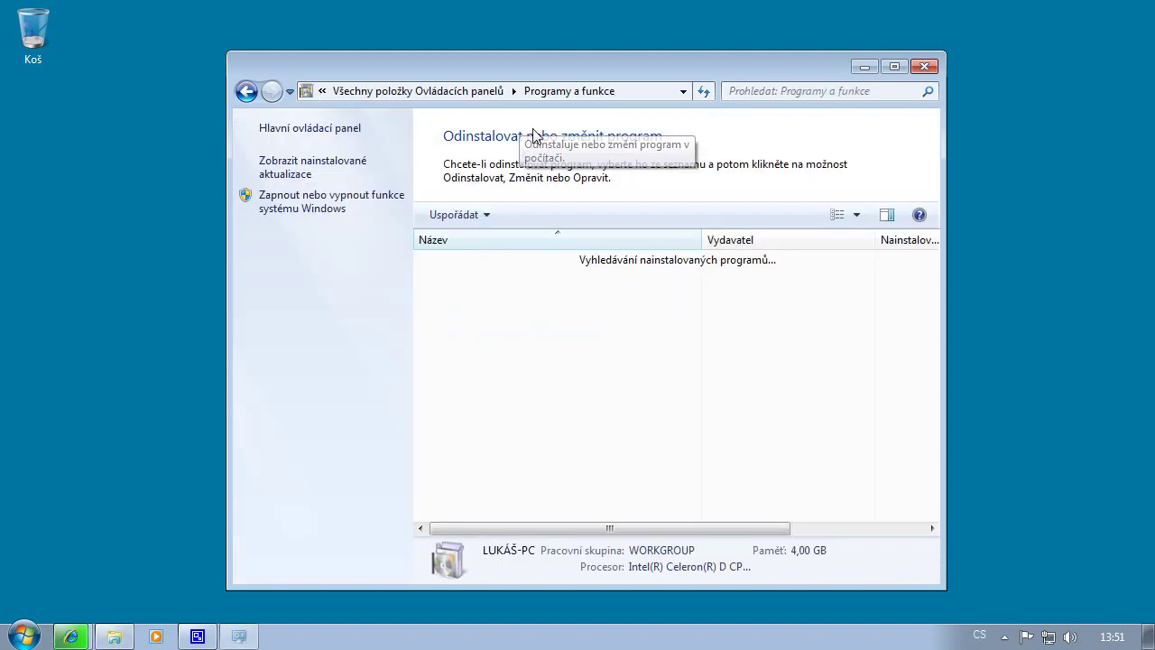
left_click(783, 94)
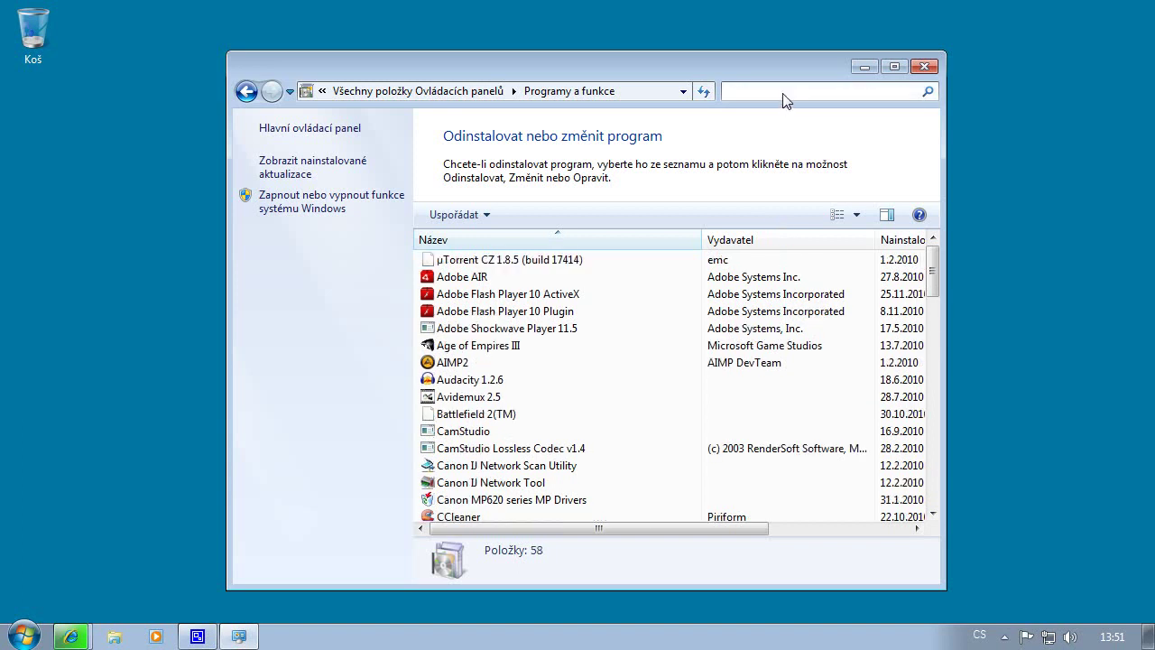
type("Gimp")
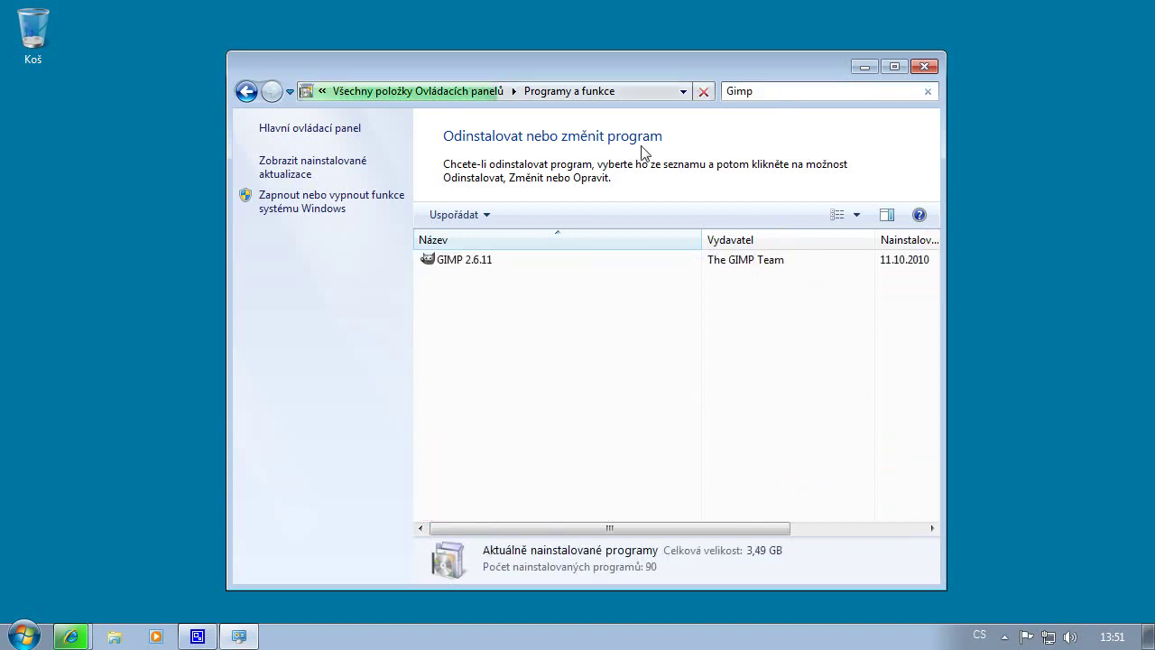
left_click(539, 260)
left_click(555, 213)
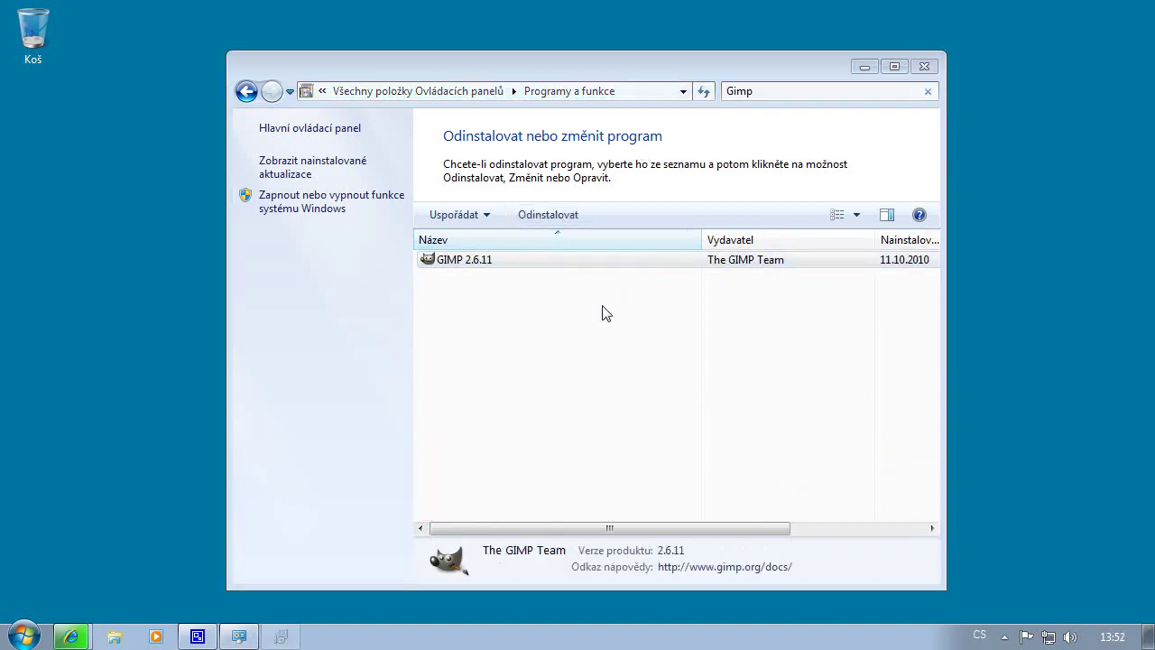
left_click(634, 382)
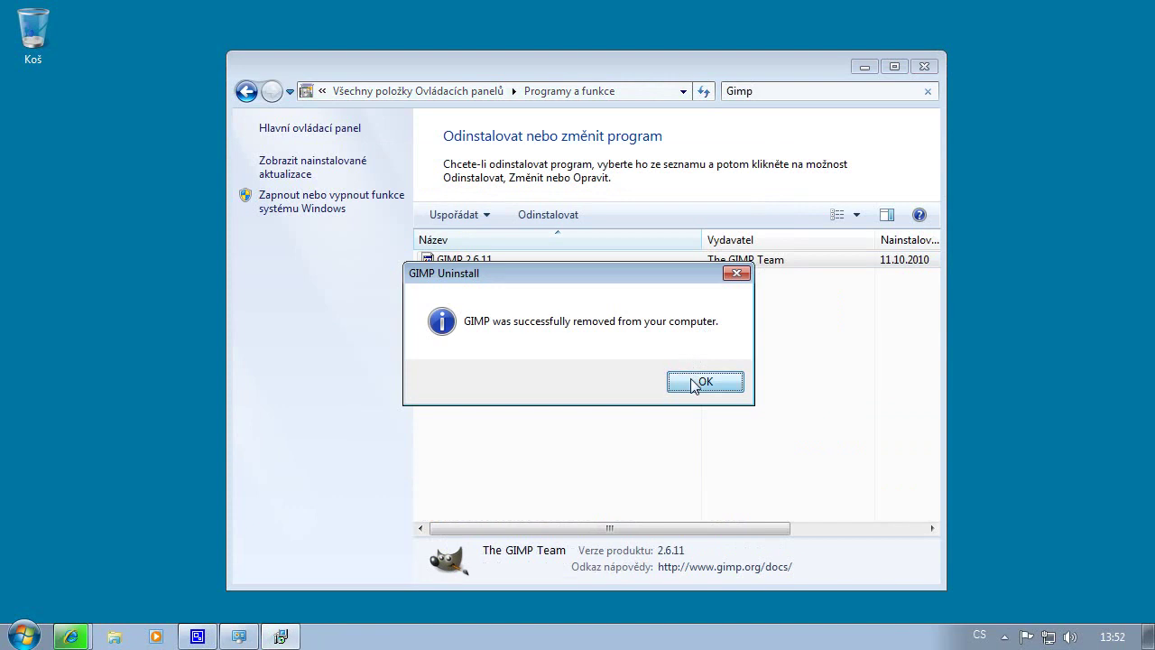
left_click(694, 384)
left_click(932, 65)
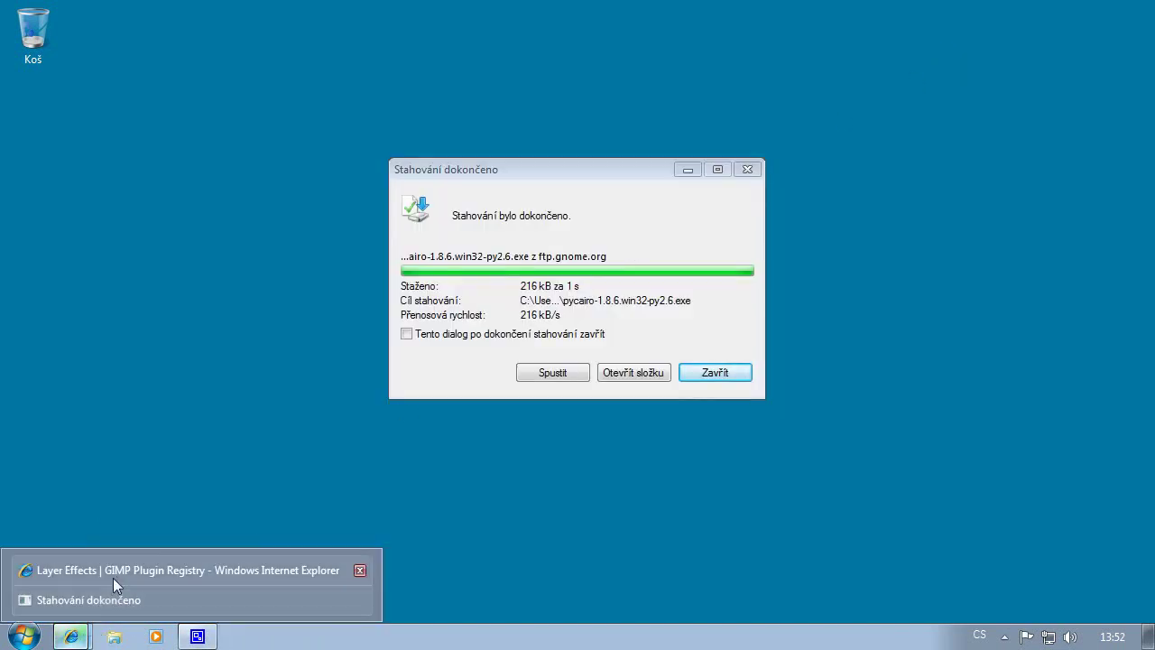
Bring Internet Explorer back and load gimp.org.
left_click(113, 570)
left_click(218, 34)
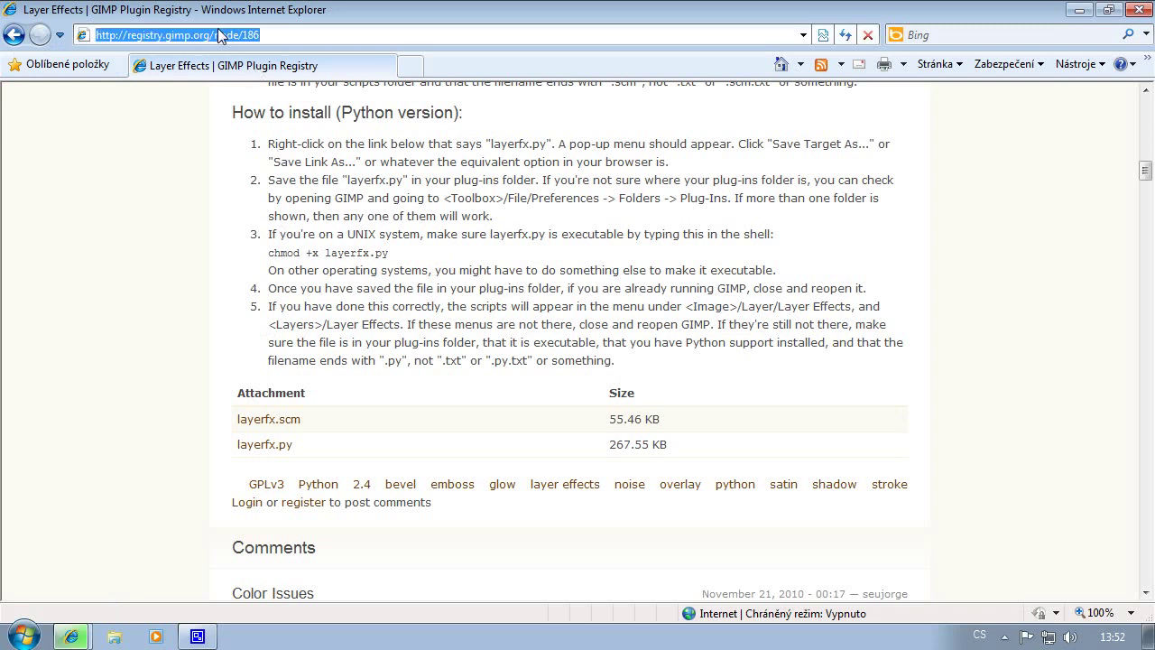
type("gim")
type("rgf")
key("Return")
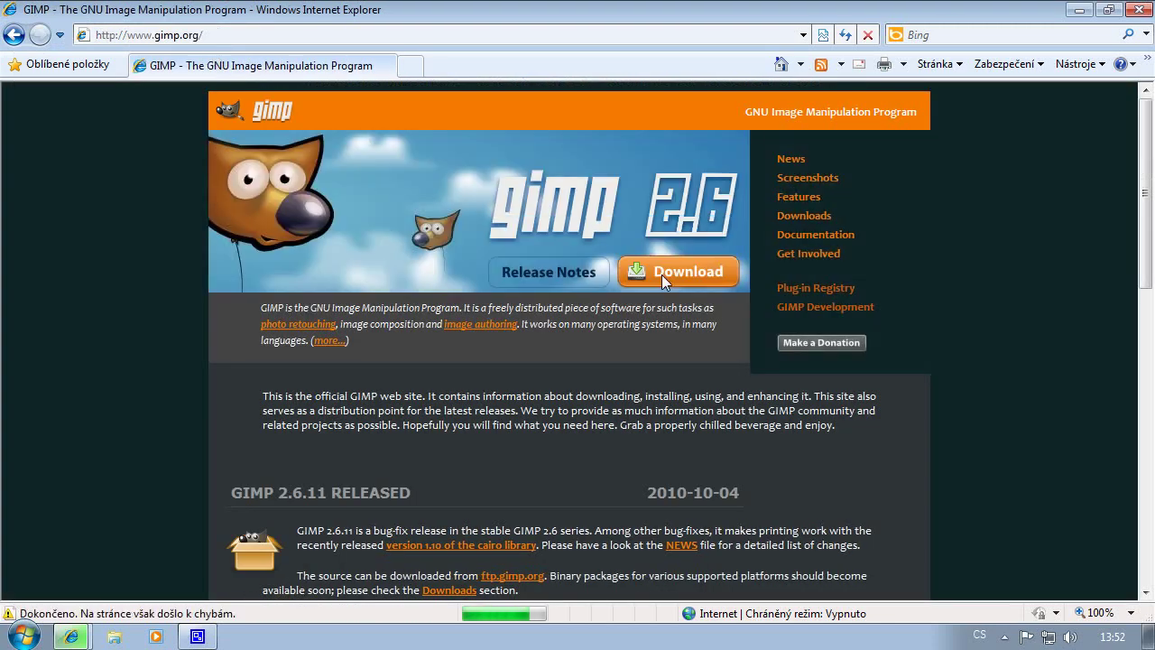
Download and save the GIMP 2.6.11 Windows installer, then run it.
left_click(662, 274)
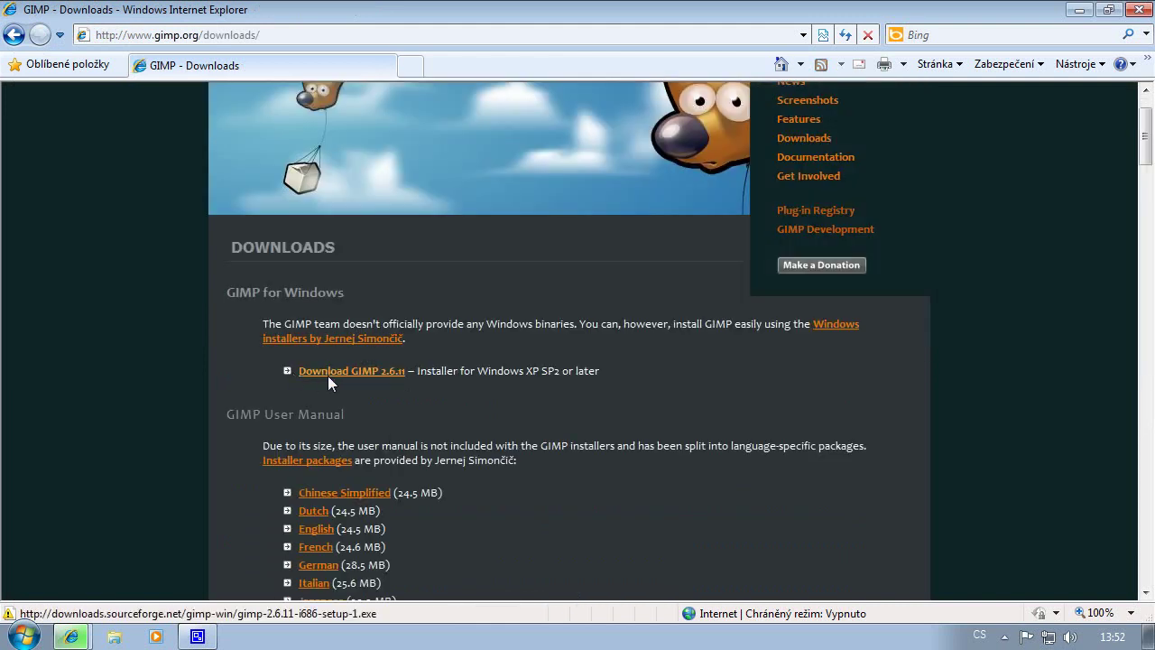
left_click(348, 373)
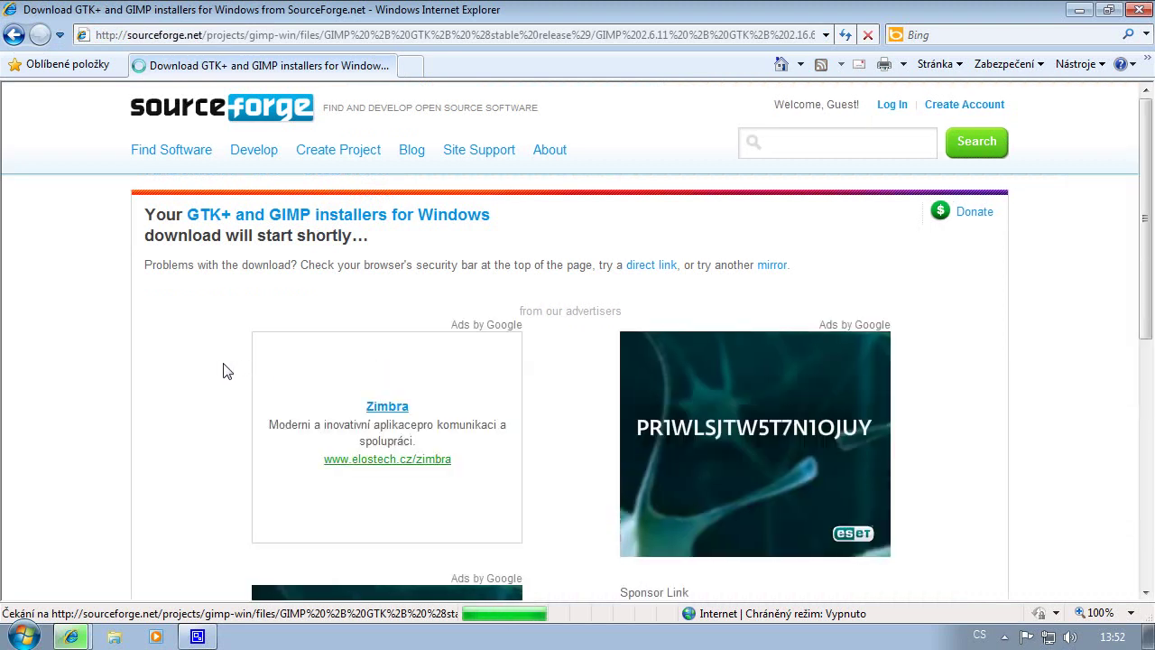
scroll(226, 371, "down", 1)
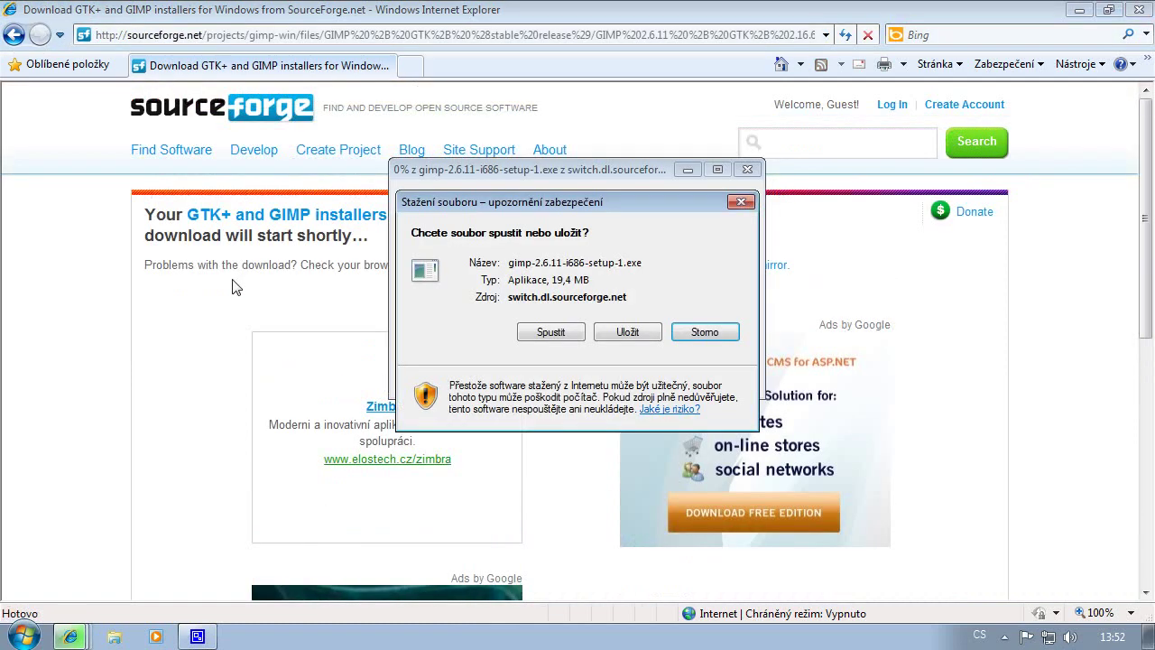
left_click(604, 334)
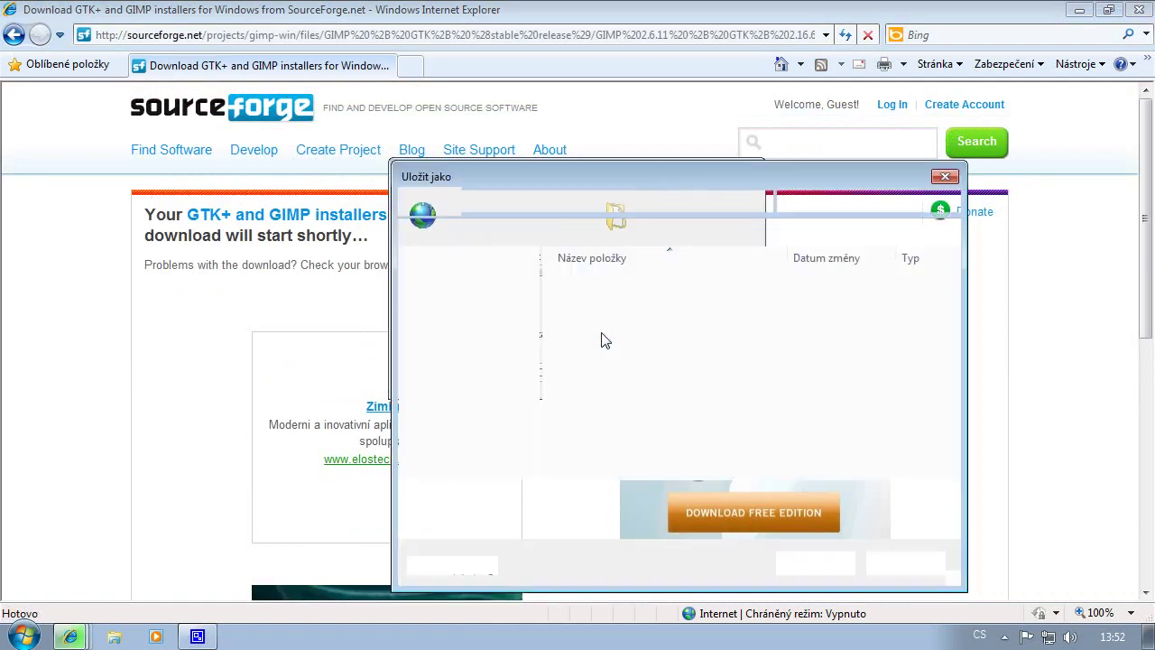
left_click(812, 563)
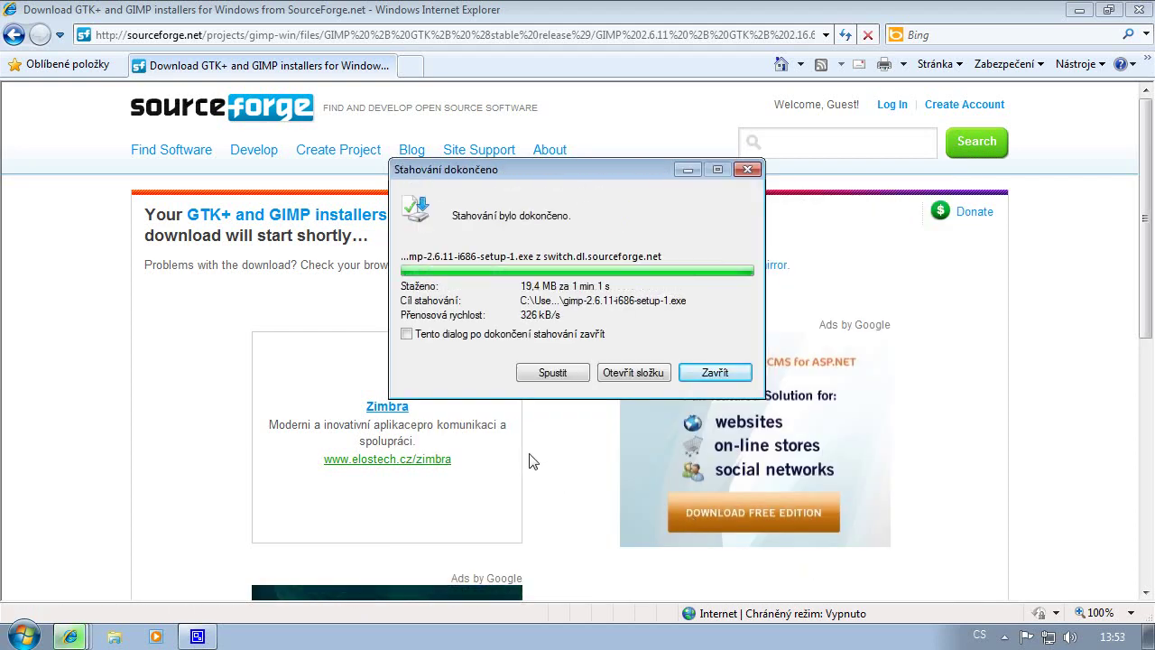
left_click(552, 373)
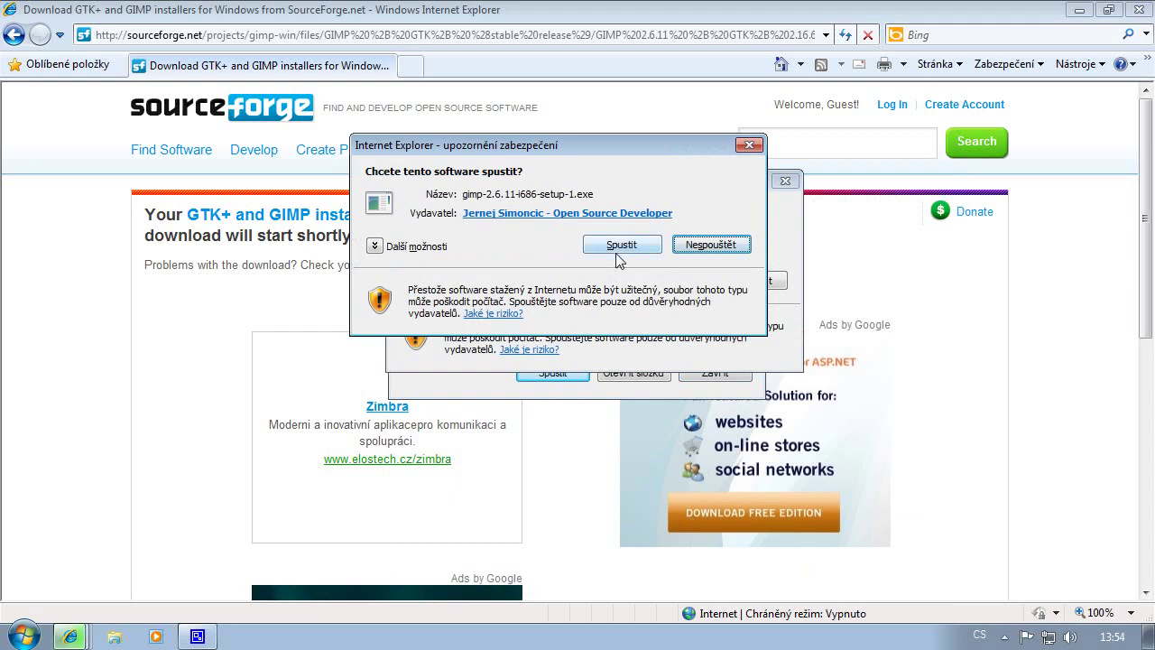
Run a customized GIMP install with default folder and all components, including Python, then launch GIMP.
left_click(657, 281)
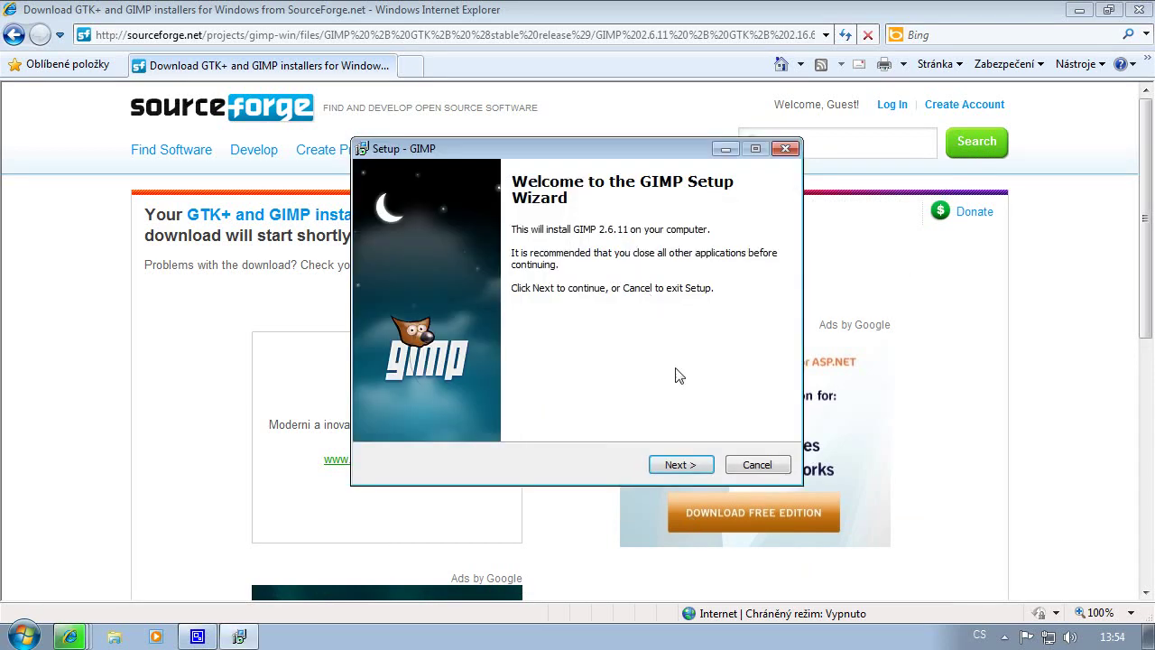
left_click(685, 464)
left_click(685, 465)
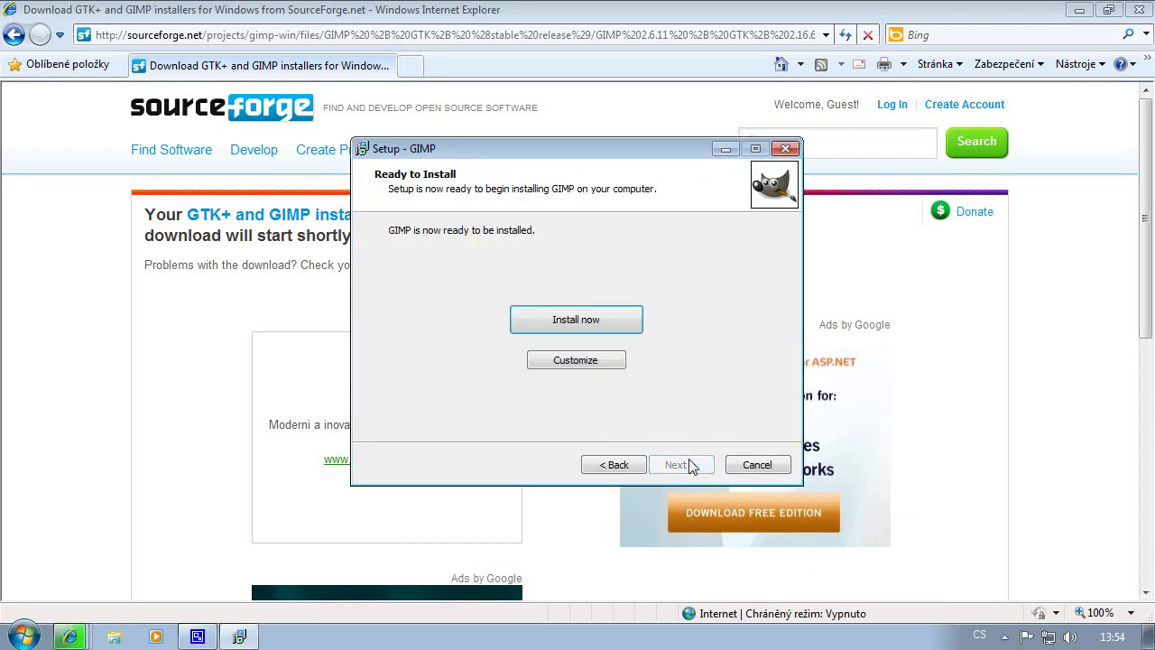
left_click(583, 361)
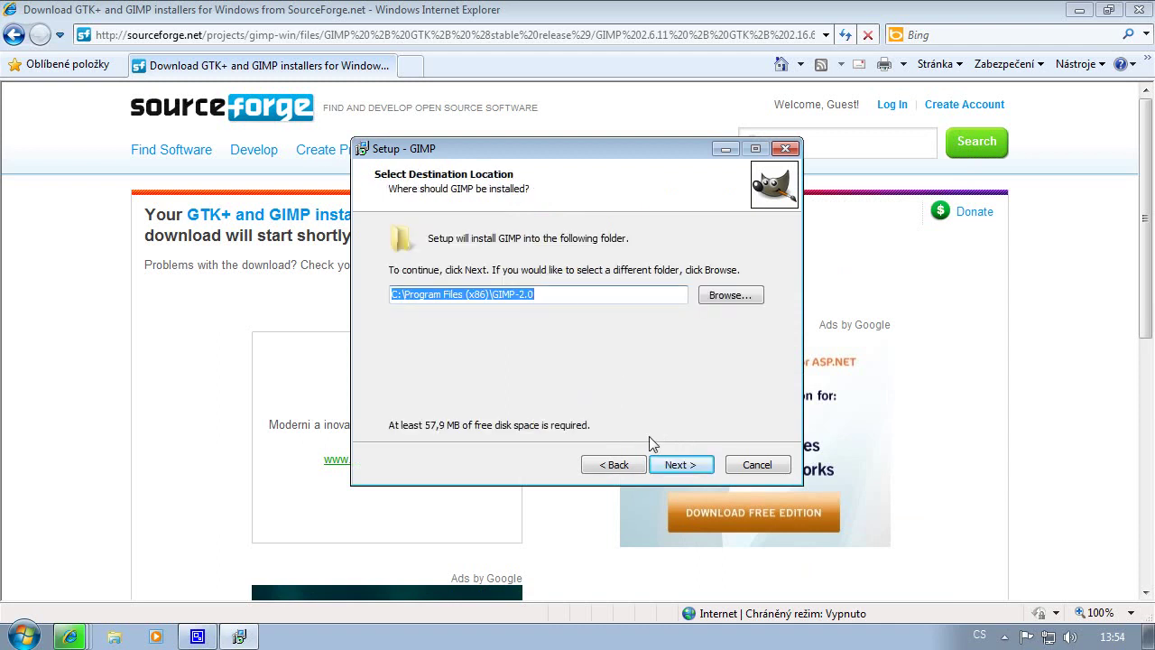
left_click(678, 465)
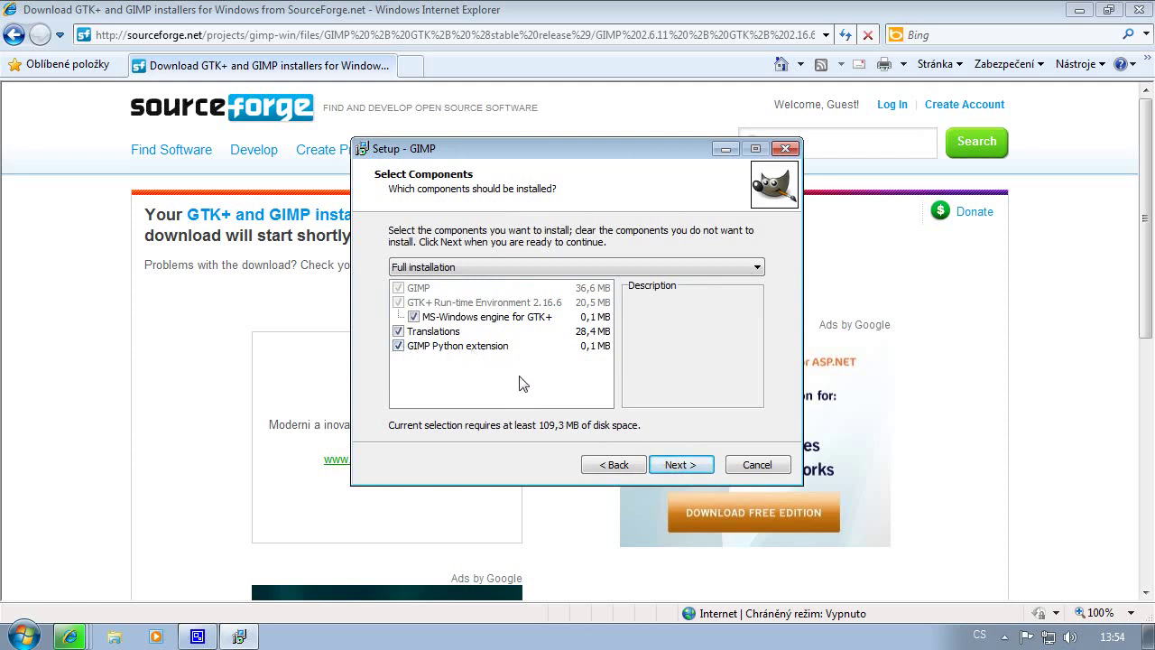
left_click(672, 465)
left_click(671, 465)
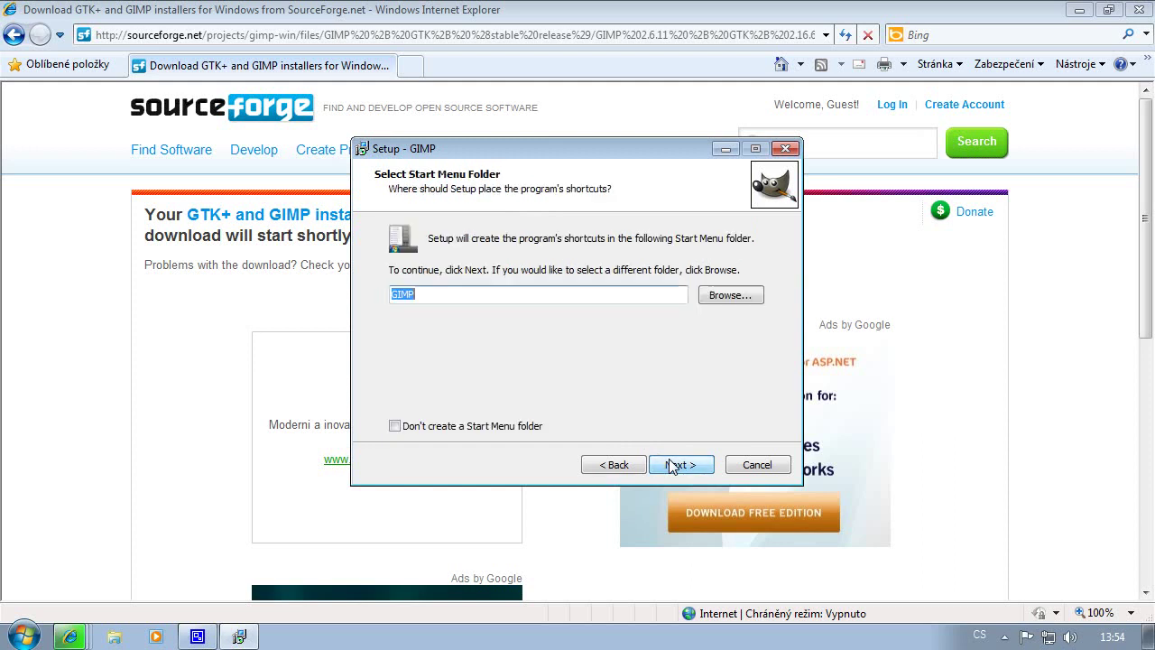
left_click(670, 465)
left_click(671, 465)
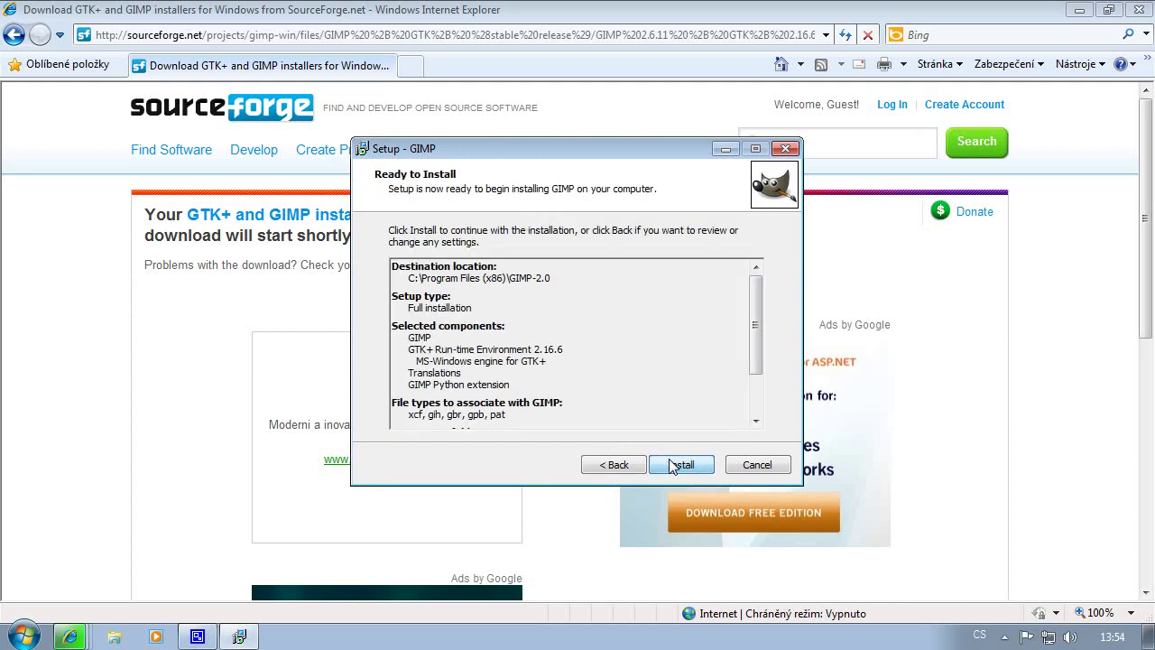
left_click(671, 465)
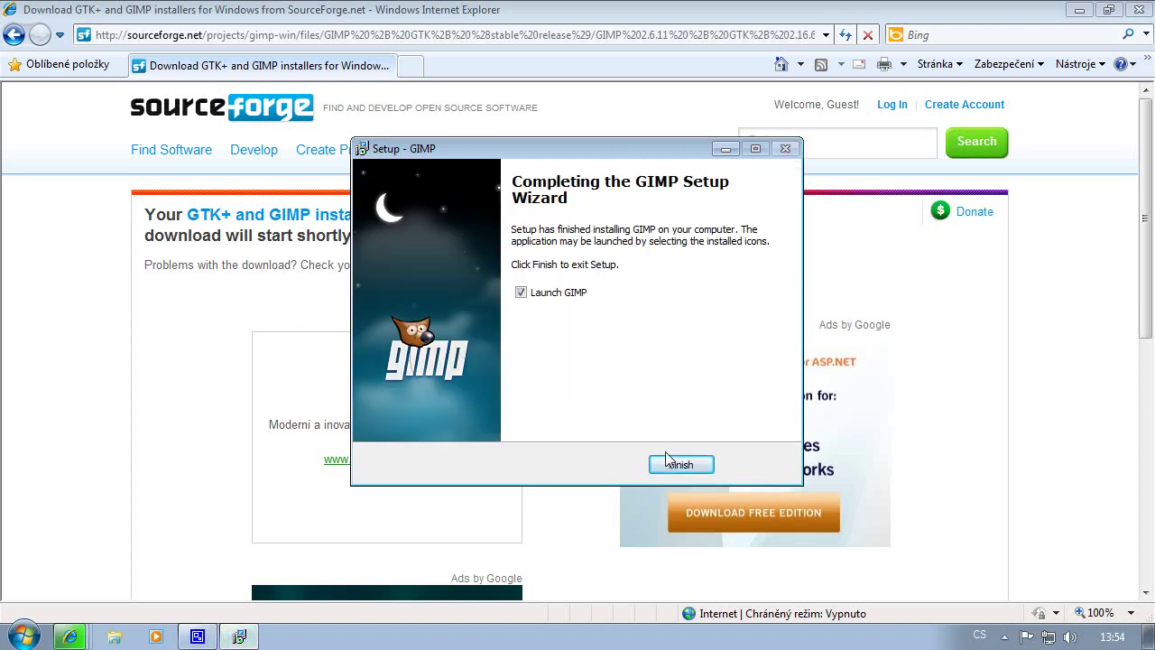
left_click(677, 464)
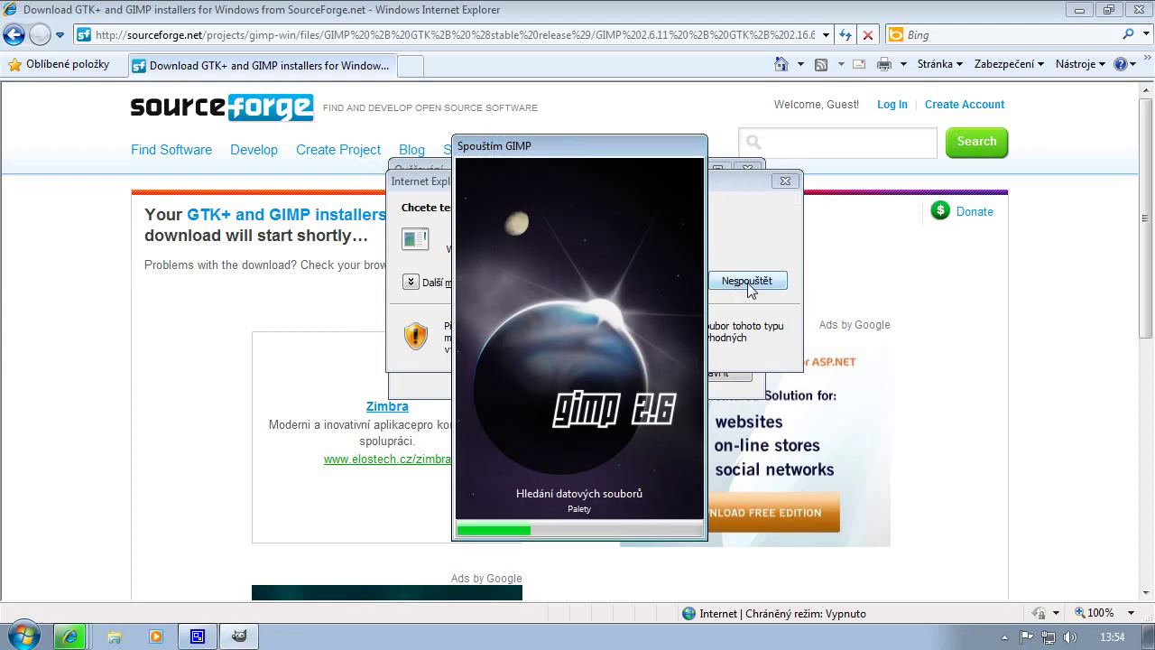
Dismiss the installer and download prompts, then confirm Python-Fu is listed under GIMP's Filters.
left_click(785, 180)
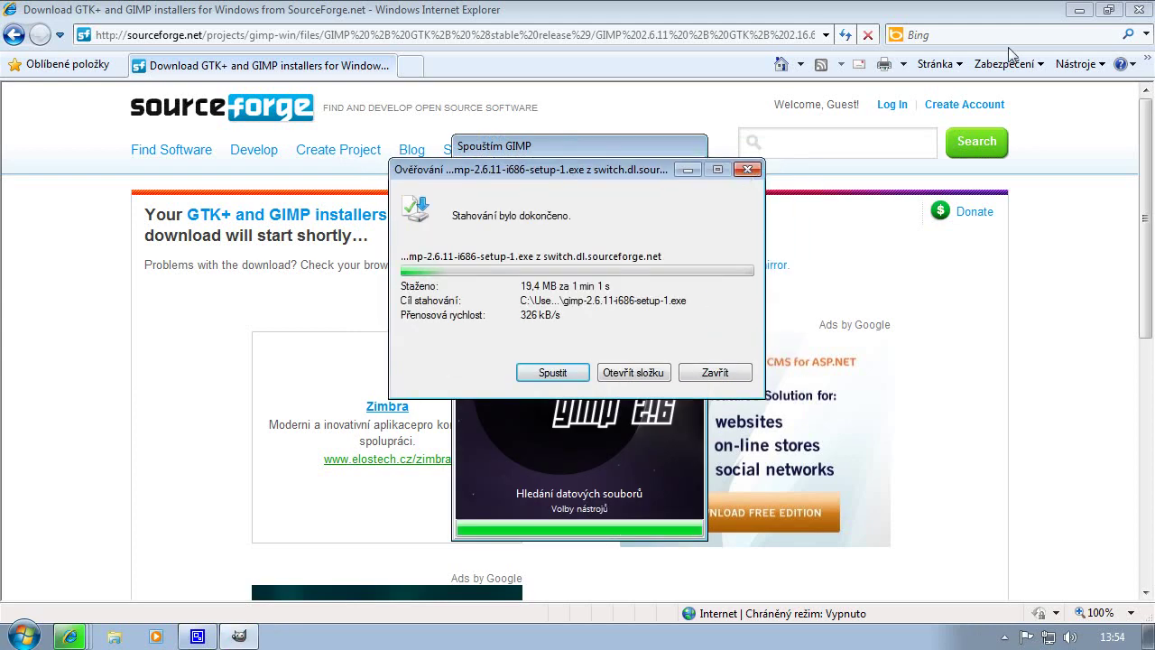
left_click(1077, 9)
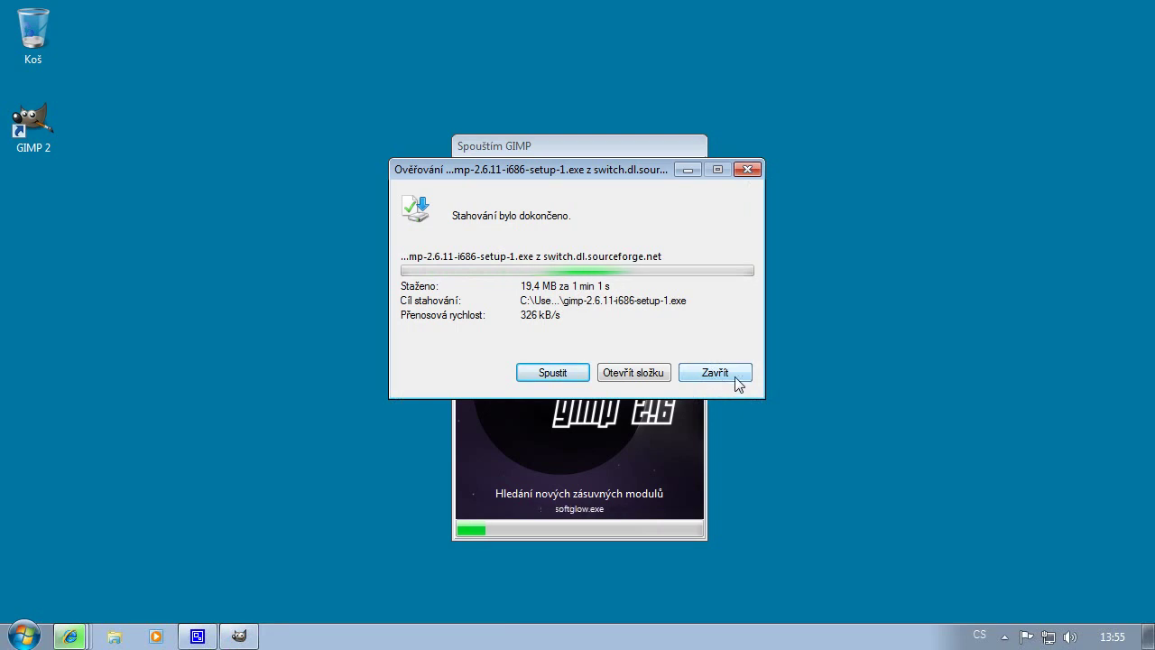
left_click(651, 431)
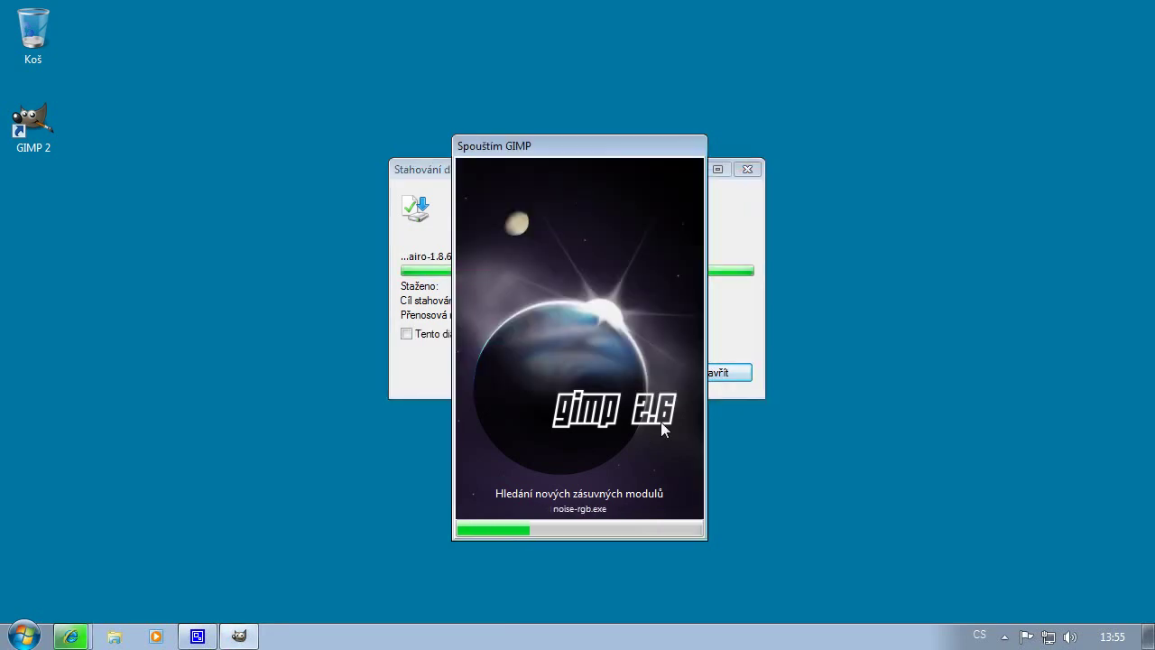
left_click(727, 371)
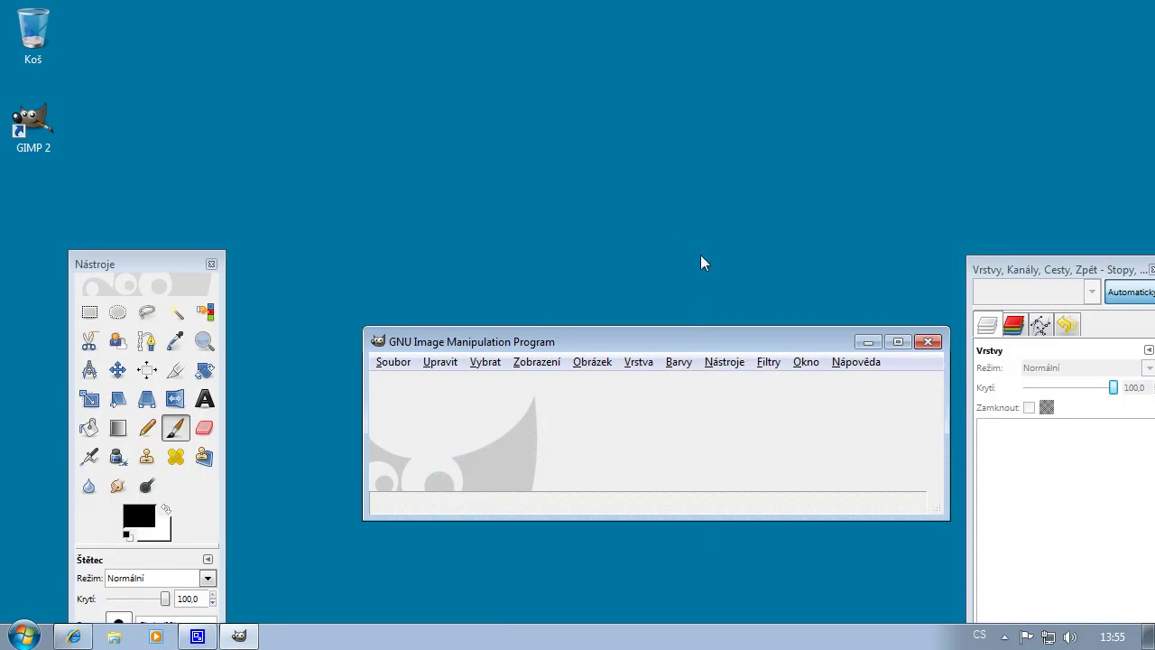
left_click(765, 362)
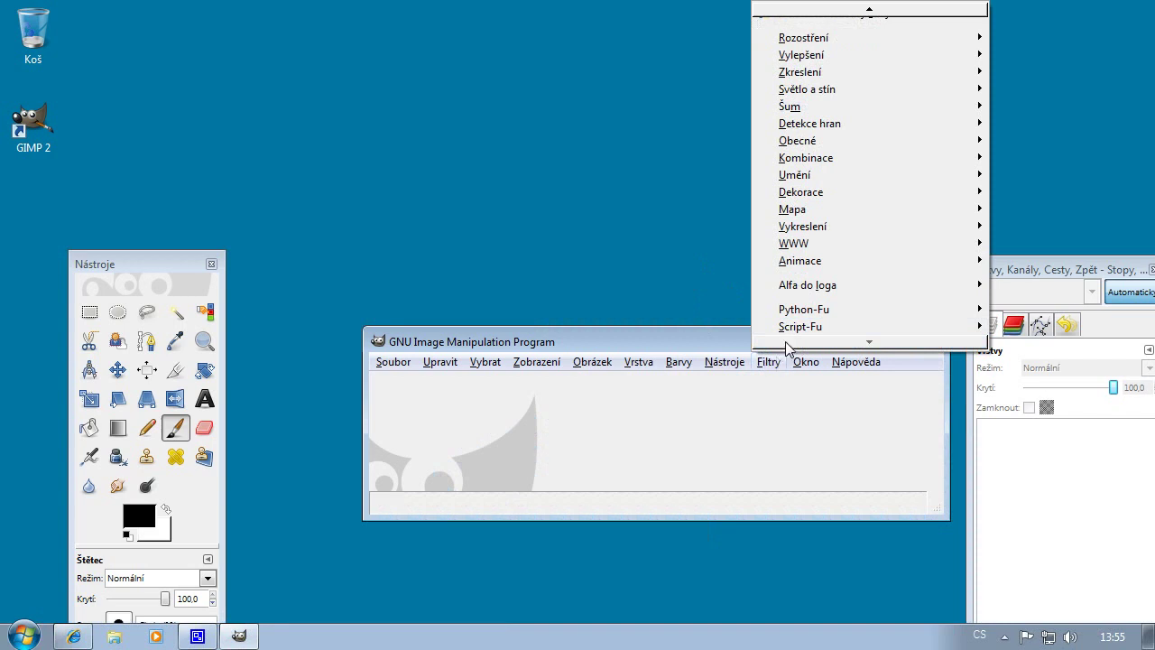
mouse_move(803, 310)
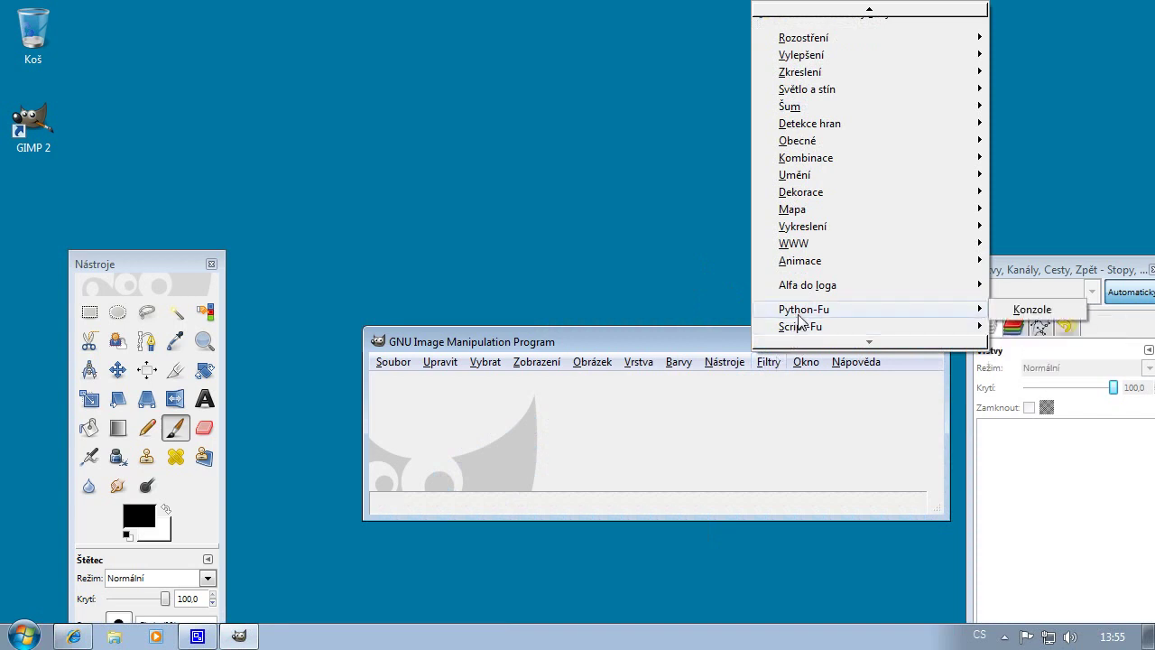
left_click(772, 362)
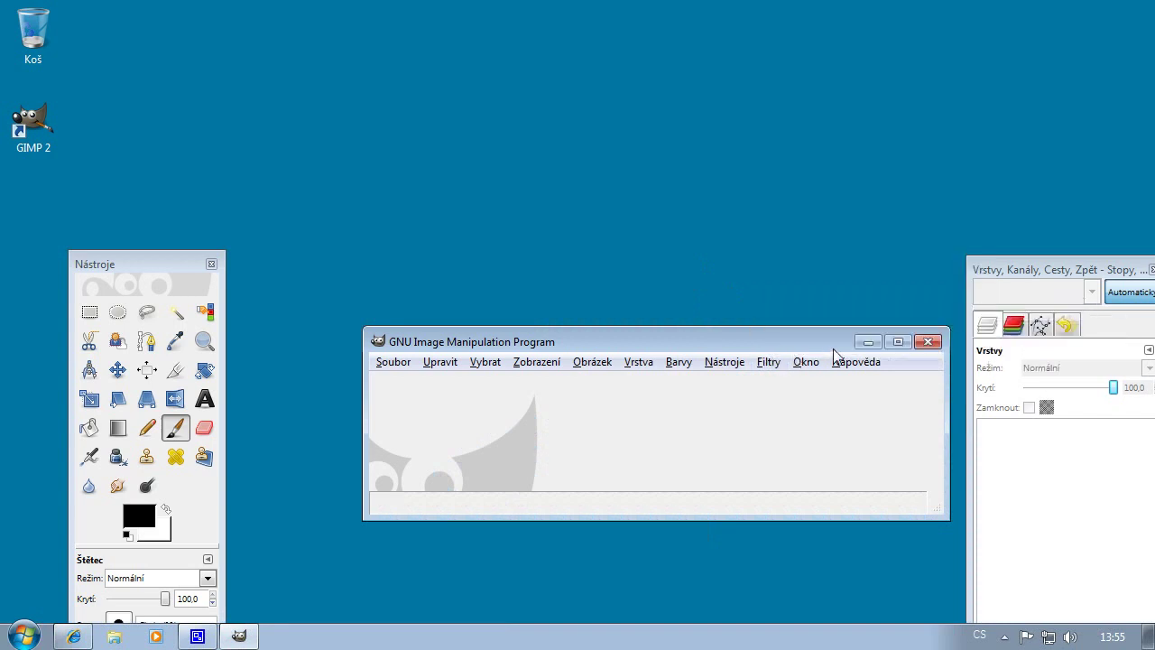
Reposition the GIMP main window and enlarge the layers dock, then quit GIMP.
left_click_drag(790, 350, 753, 163)
mouse_move(998, 271)
left_mouse_down()
mouse_move(973, 25)
mouse_move(999, 51)
left_mouse_up()
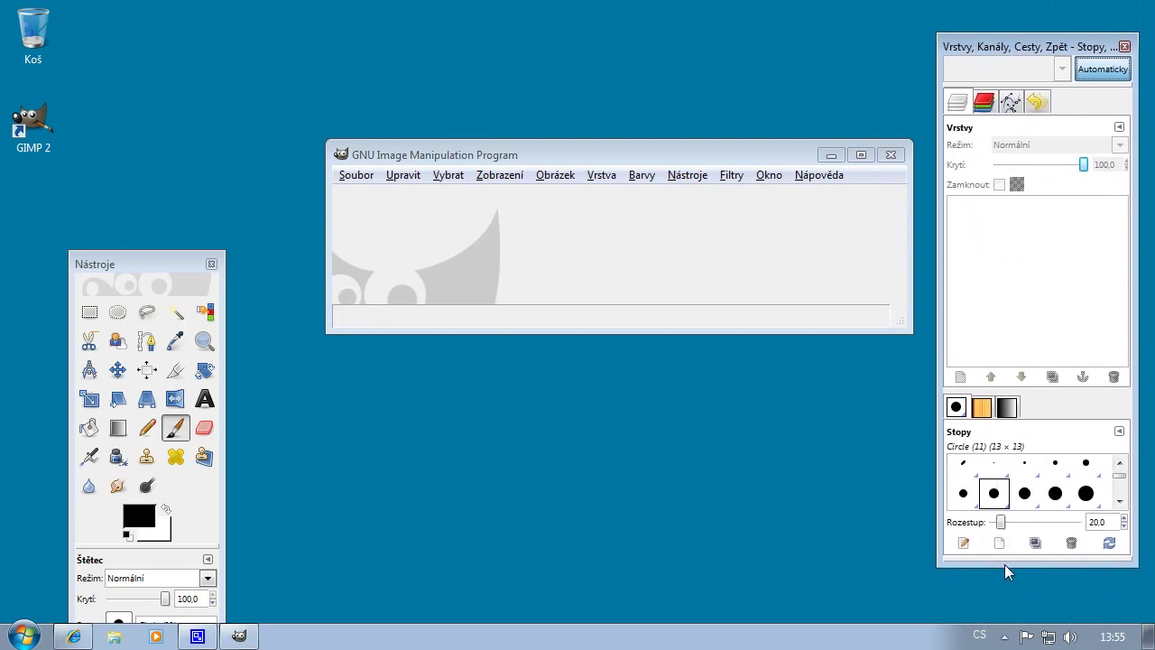
left_click_drag(1005, 566, 1005, 615)
left_click(891, 156)
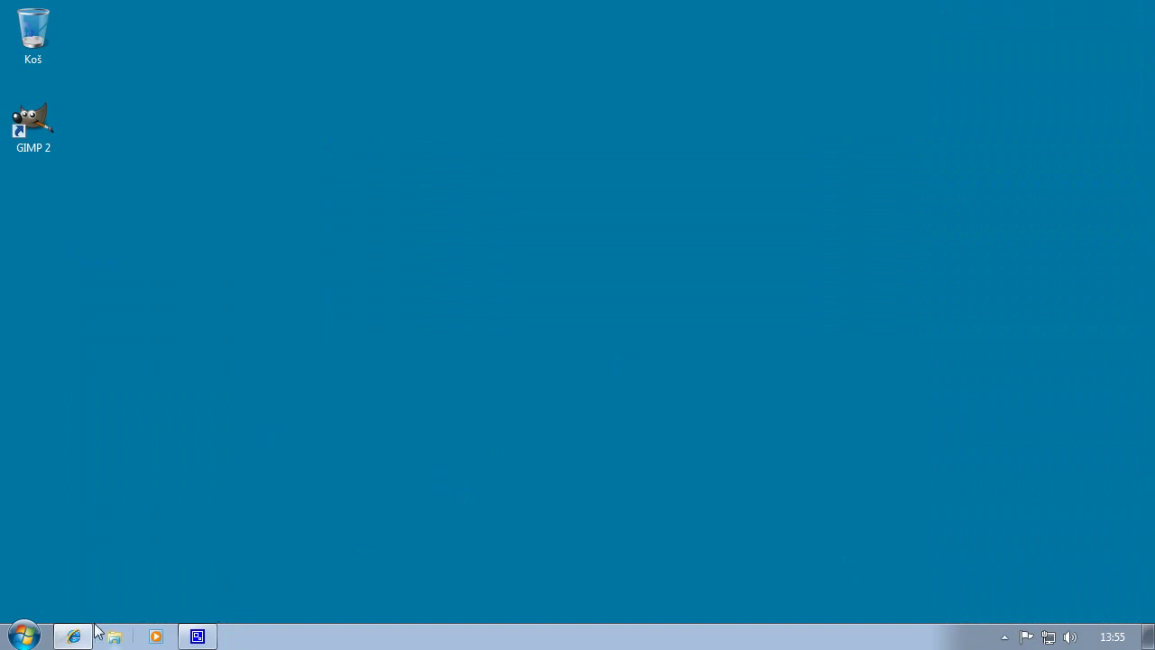
Go to registry.gimp.org/node/186, the Layer Effects plug-in page, in the browser.
left_click(90, 635)
left_click(211, 36)
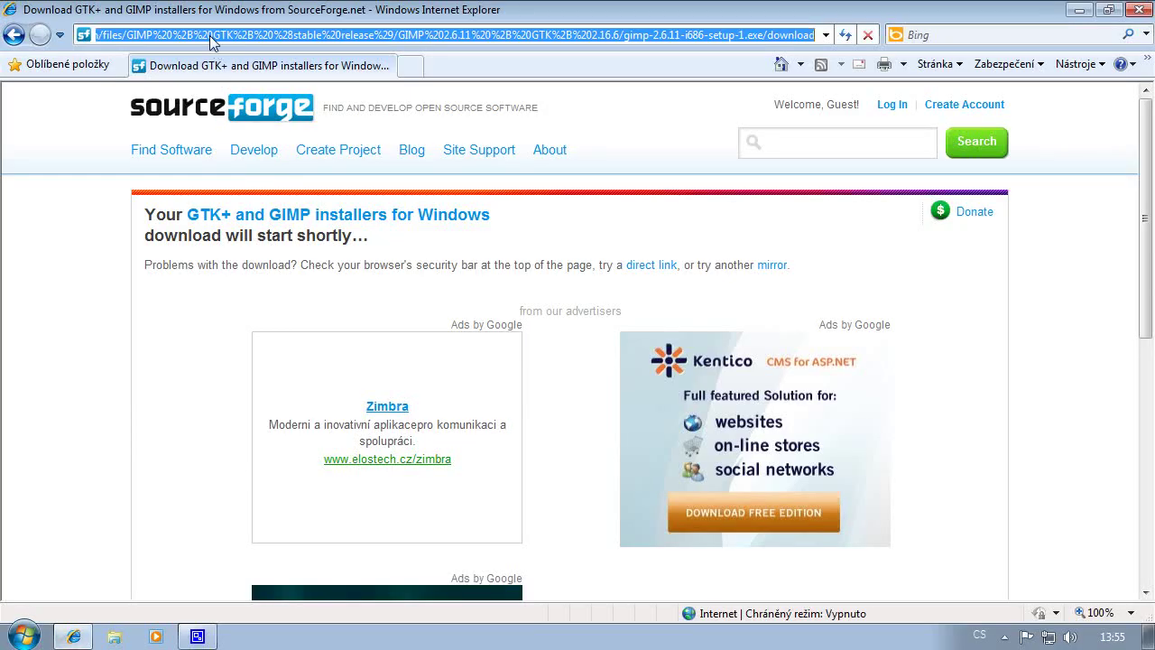
type("registr")
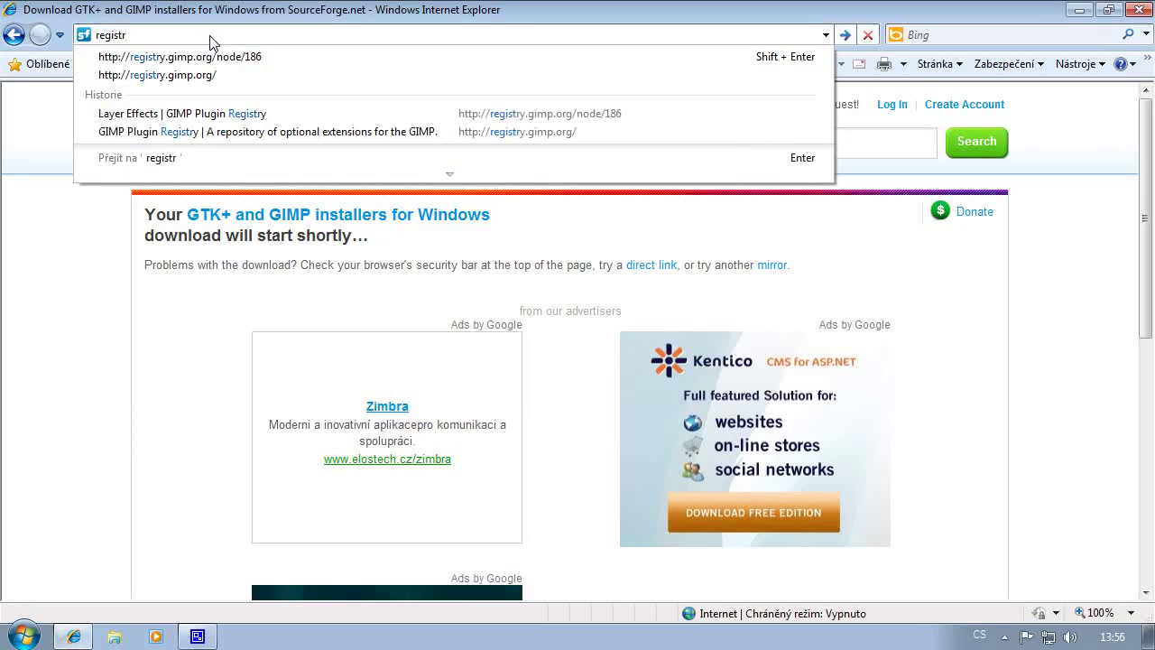
type("y.gimp.org")
key("Return")
left_click(255, 41)
left_click(262, 39)
type("nod")
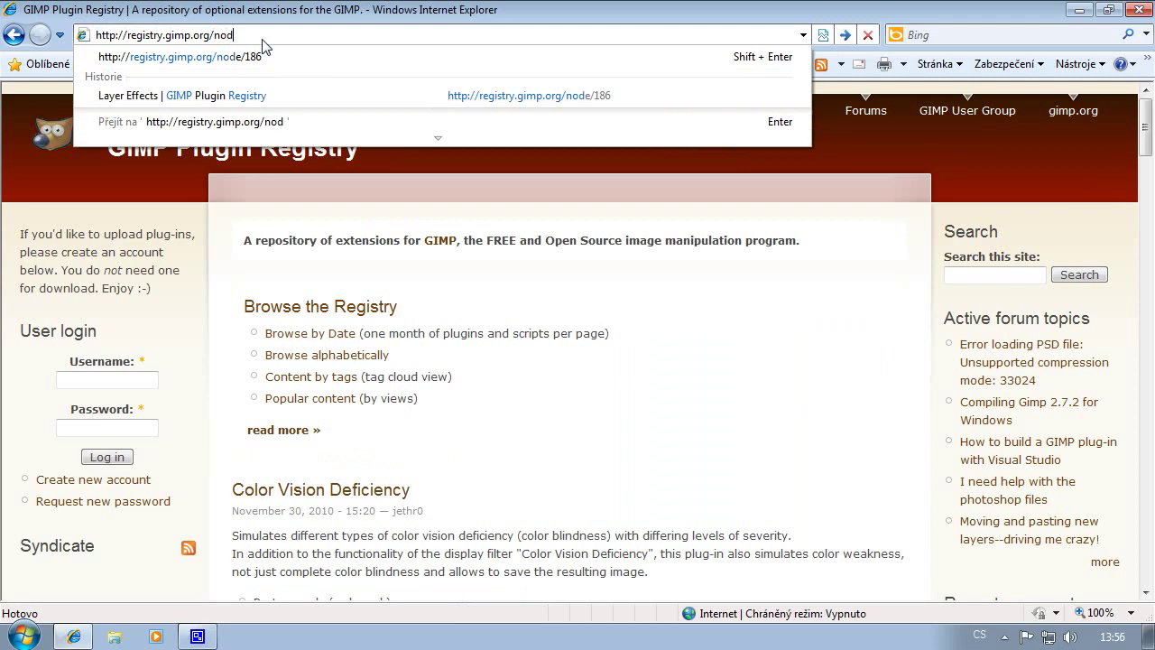
type("e/186")
key("Return")
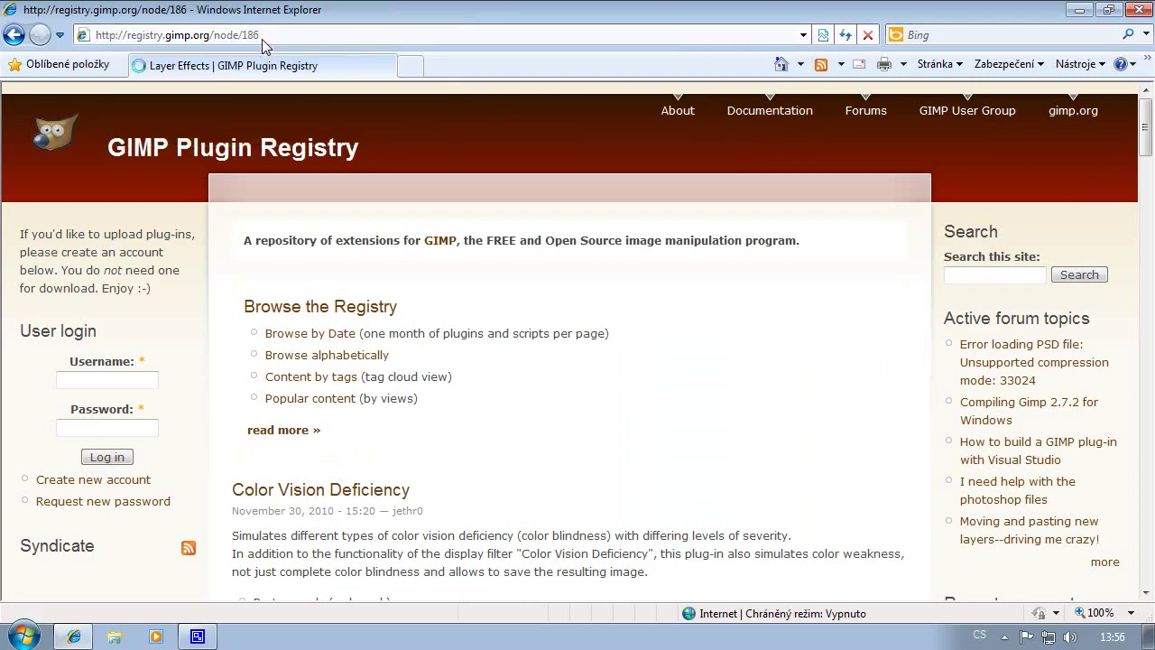
View the layerfx.py attachment's source, then return to the Layer Effects page.
scroll(265, 304, "down", 3)
scroll(258, 322, "down", 4)
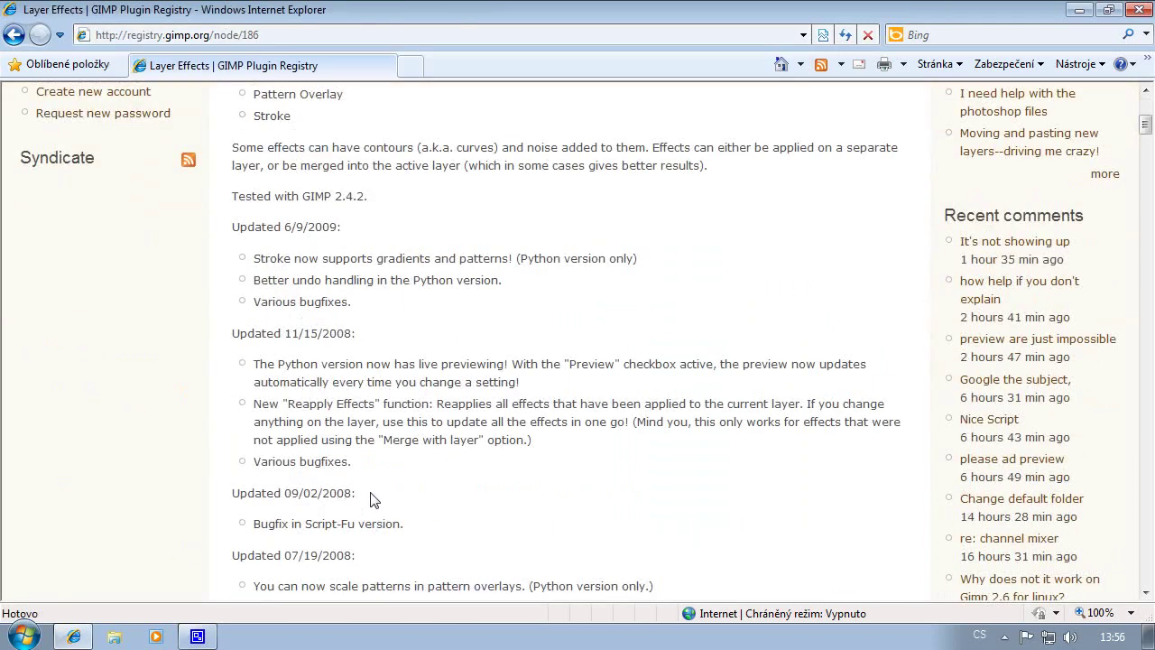
scroll(359, 503, "down", 4)
scroll(360, 503, "down", 3)
scroll(322, 505, "down", 5)
scroll(361, 502, "down", 5)
scroll(315, 383, "down", 3)
left_click(283, 291)
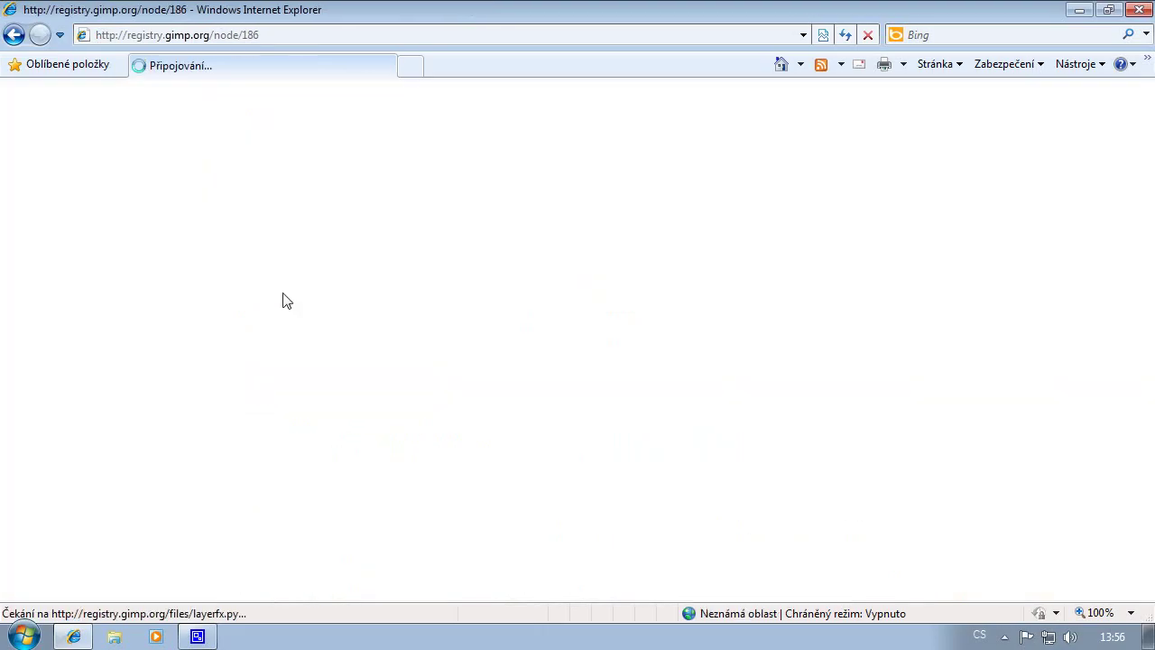
left_click(13, 34)
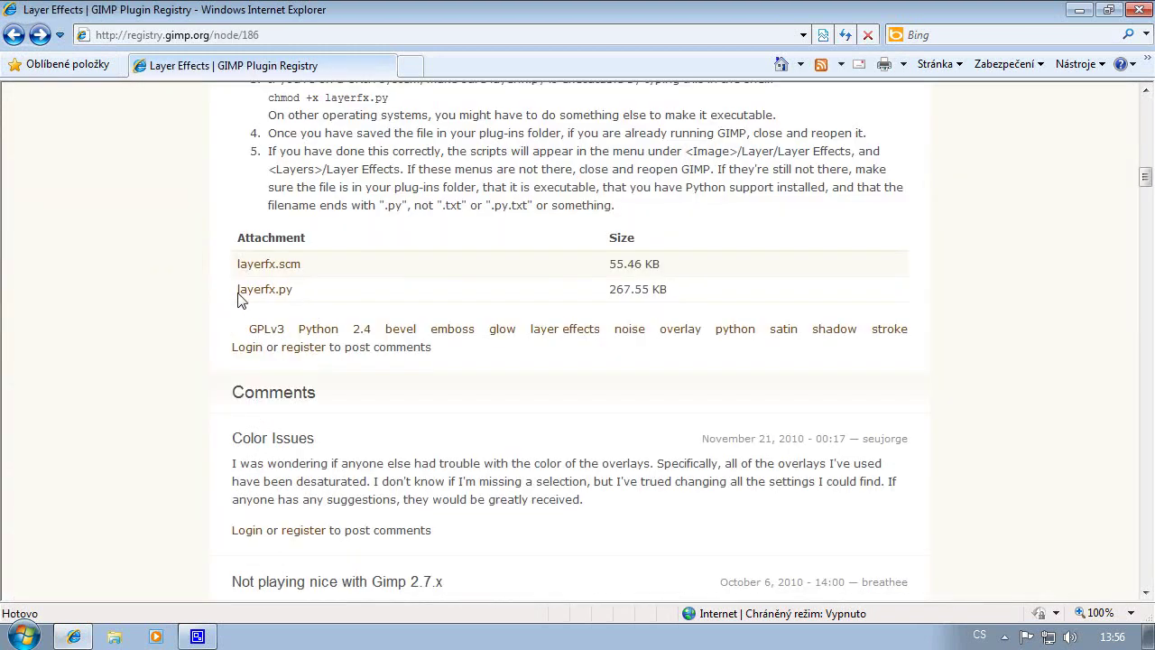
Start saving the layerfx.py link target with Save Target As (Uložit cíl jako).
right_click(241, 292)
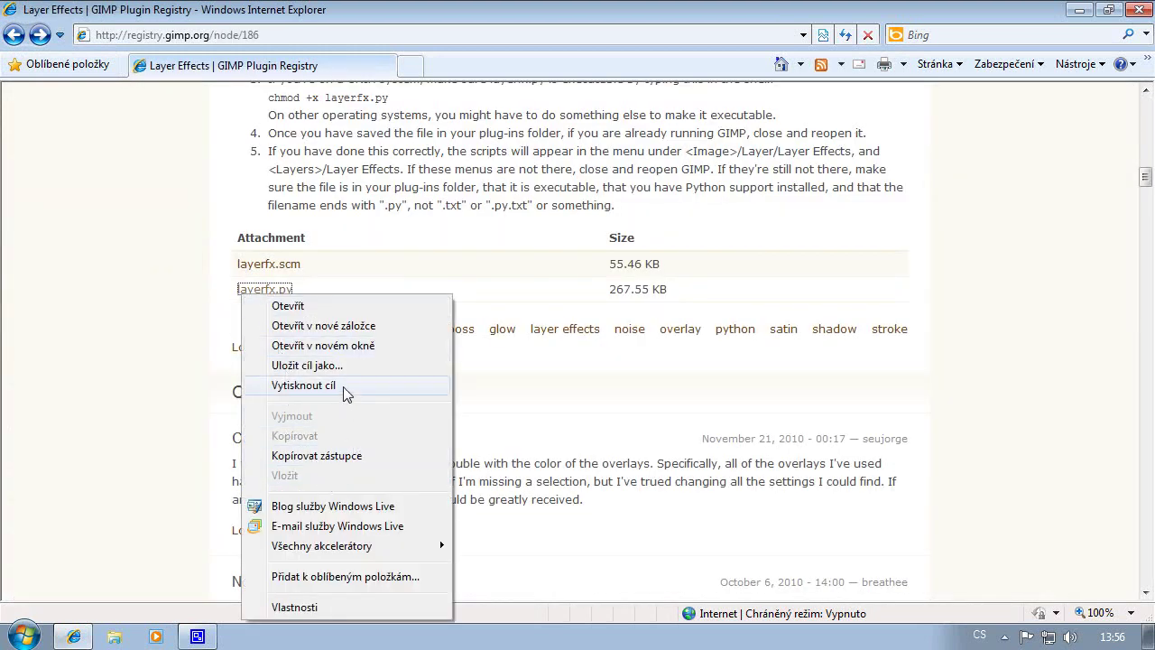
left_click(334, 365)
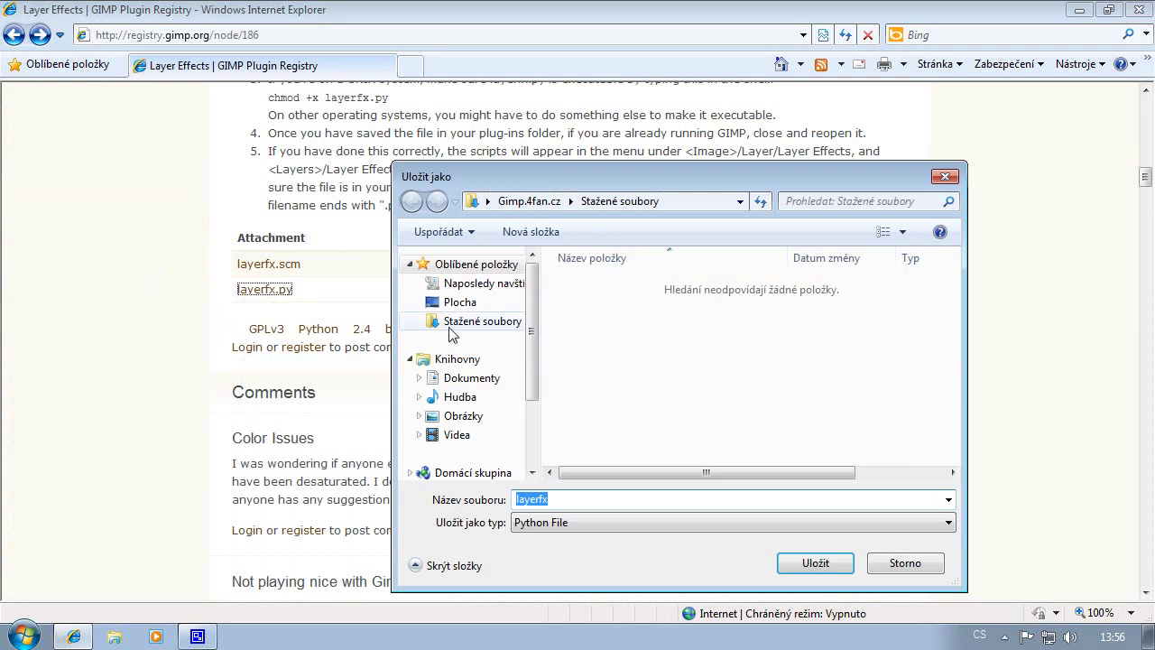
scroll(514, 343, "down", 1)
scroll(505, 360, "down", 2)
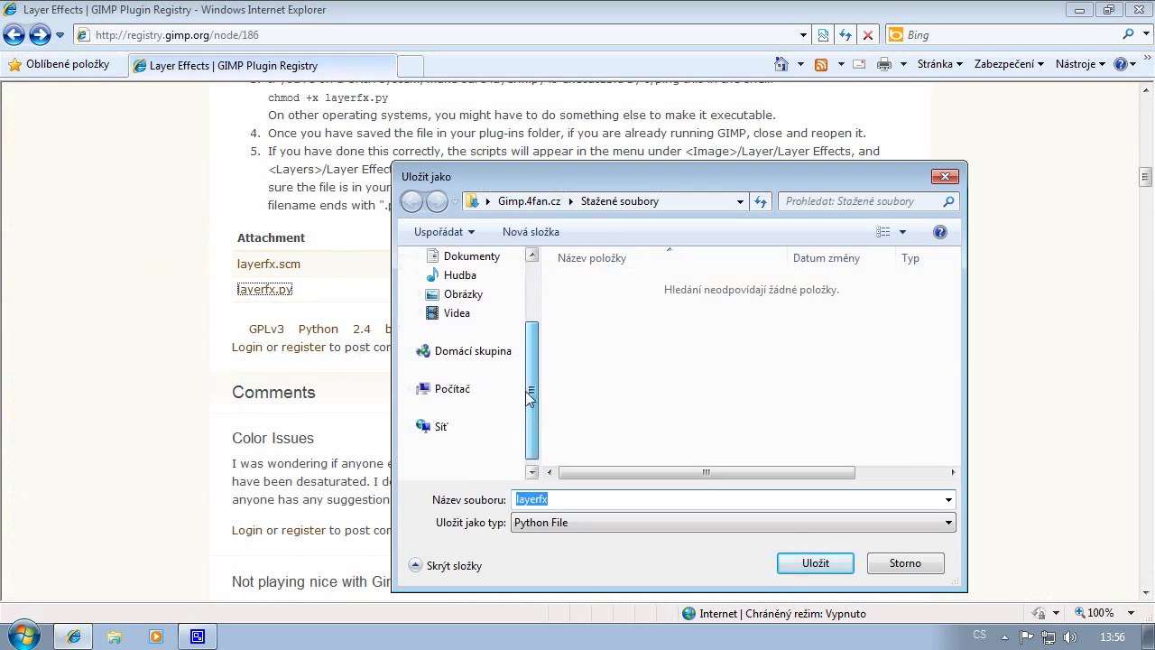
scroll(487, 379, "up", 3)
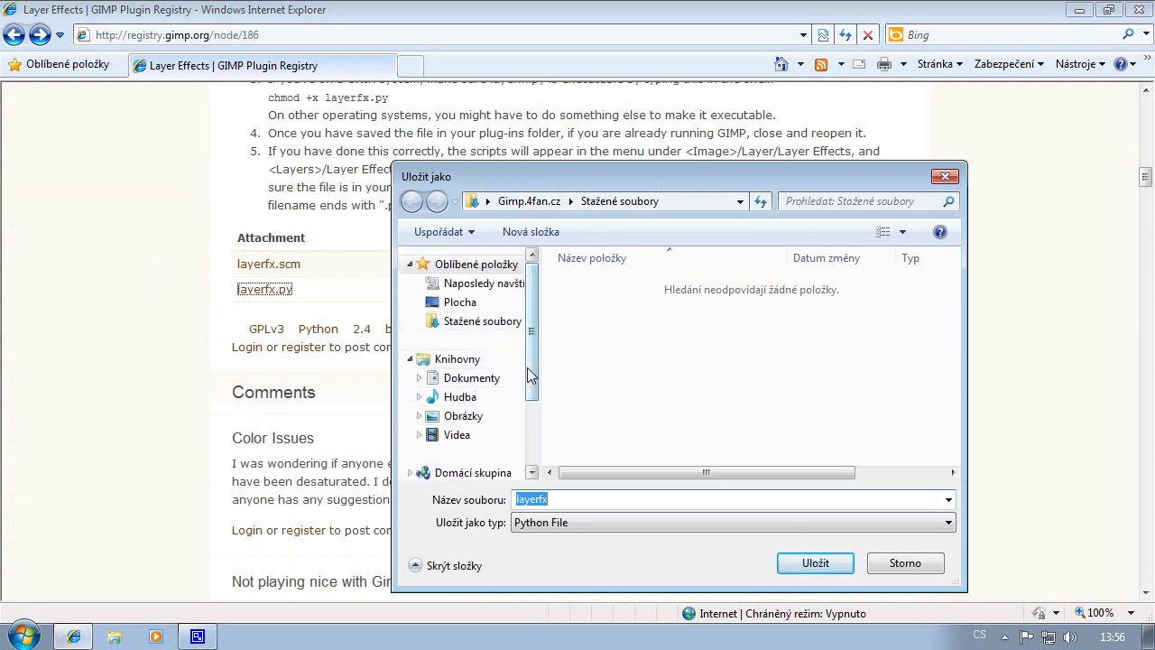
scroll(518, 387, "down", 3)
Save layerfx.py into C:\Users\<user>\.gimp-2.6\plug-ins.
left_click(478, 430)
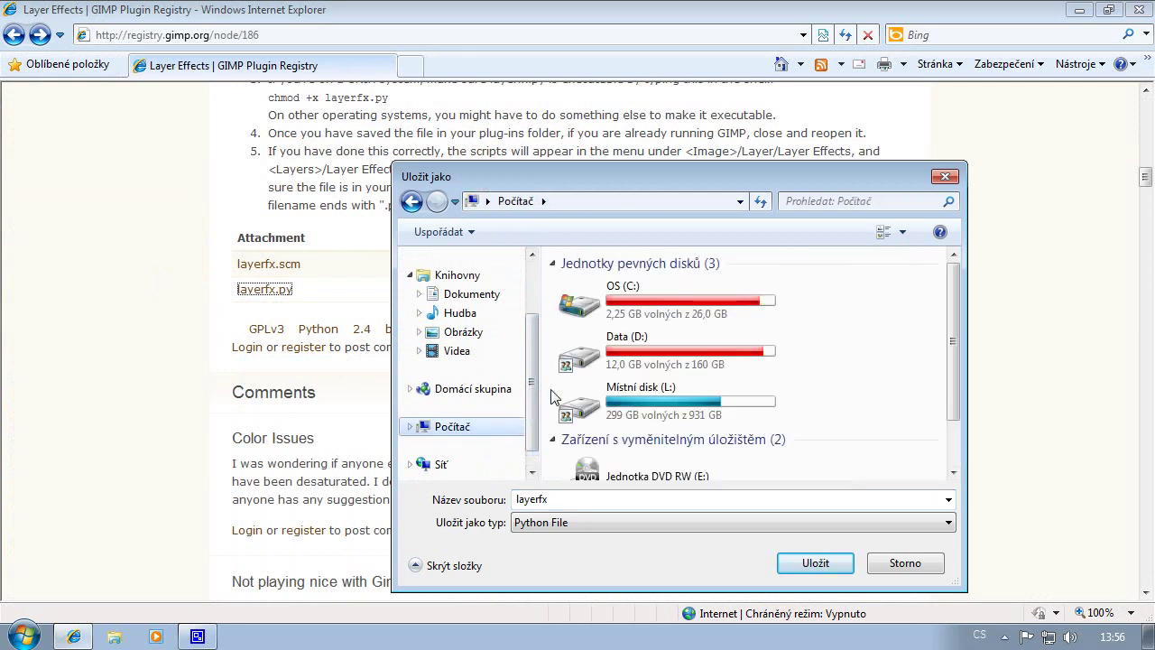
double_click(645, 290)
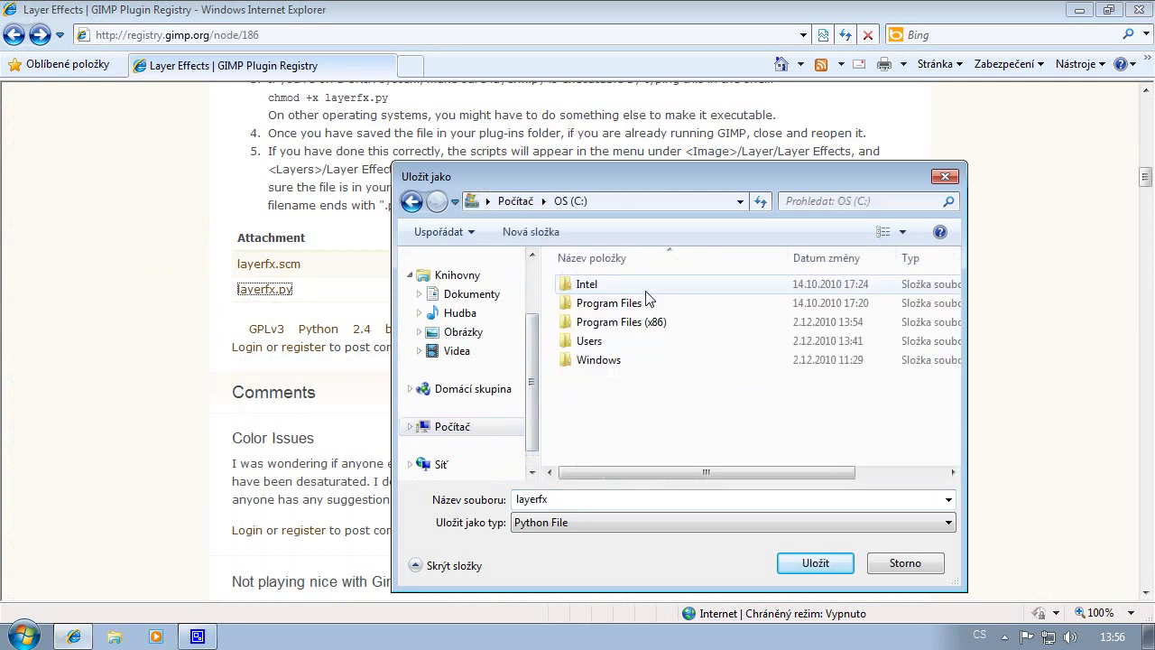
double_click(596, 341)
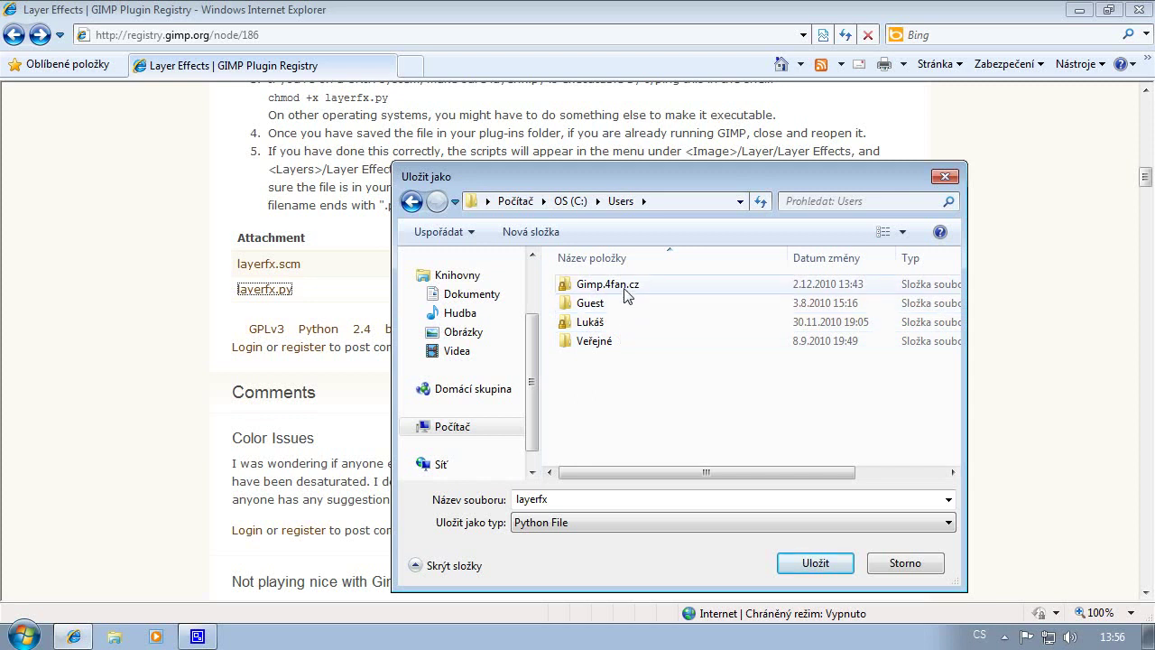
double_click(607, 322)
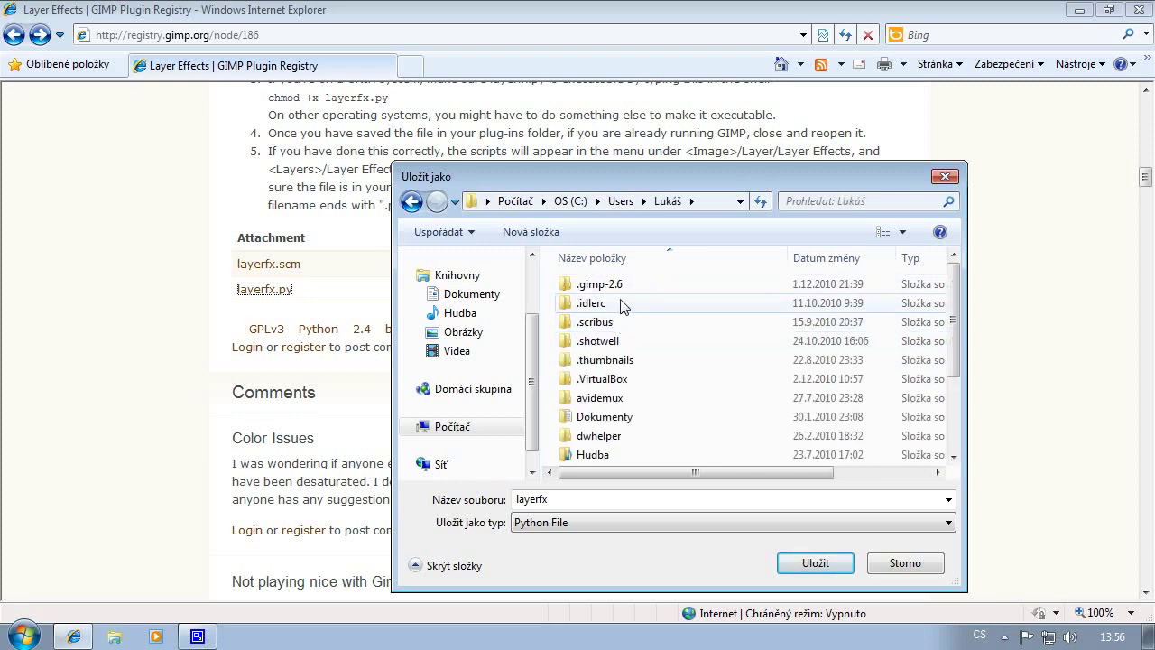
double_click(615, 285)
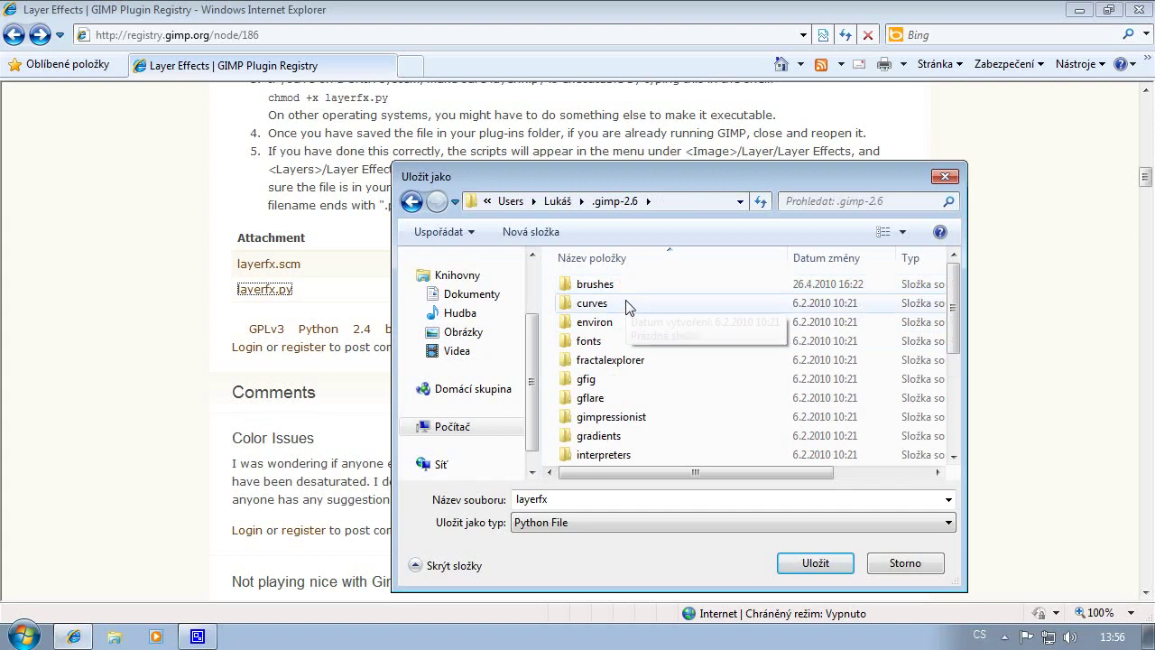
scroll(631, 338, "down", 1)
scroll(651, 397, "down", 2)
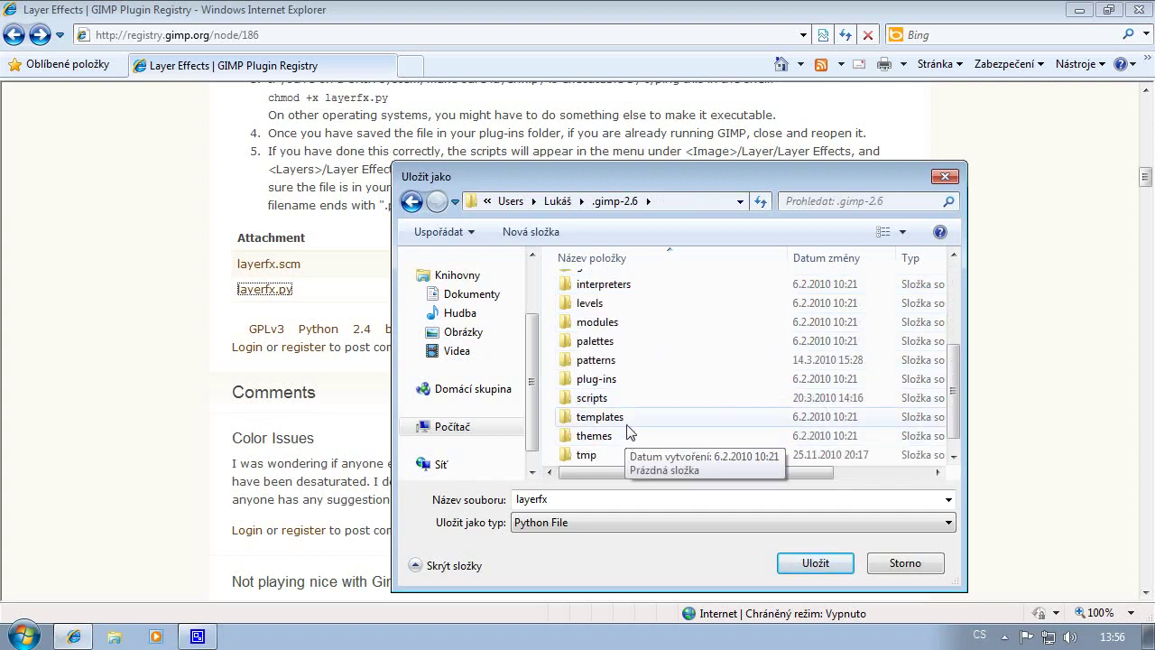
left_click(634, 388)
double_click(634, 388)
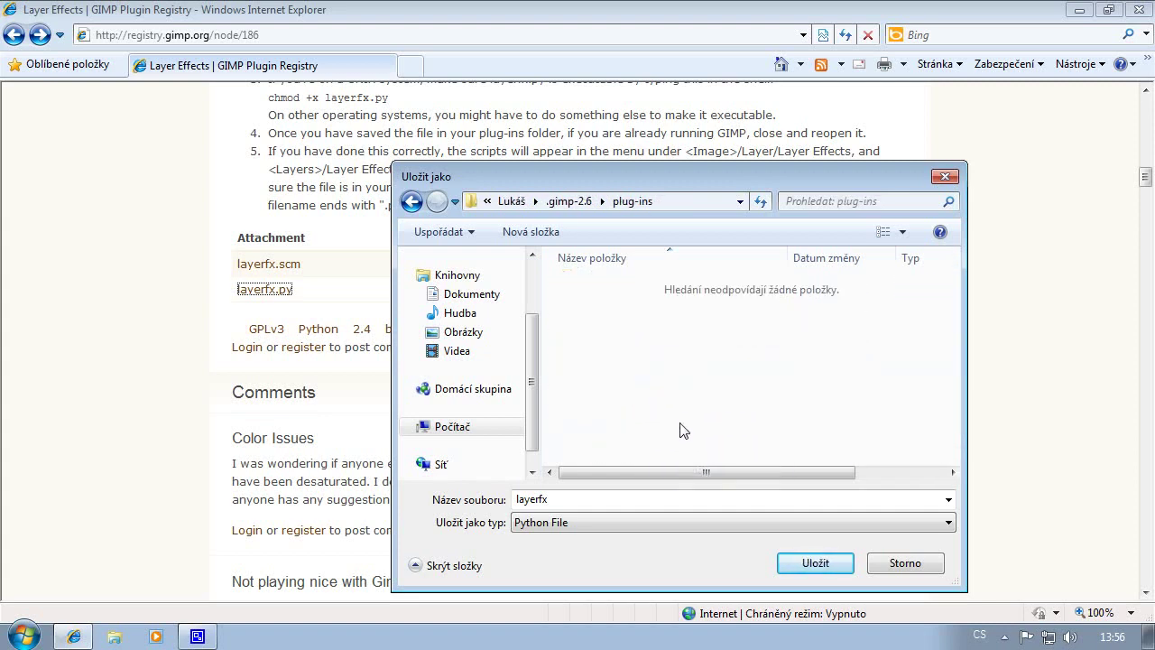
left_click(817, 564)
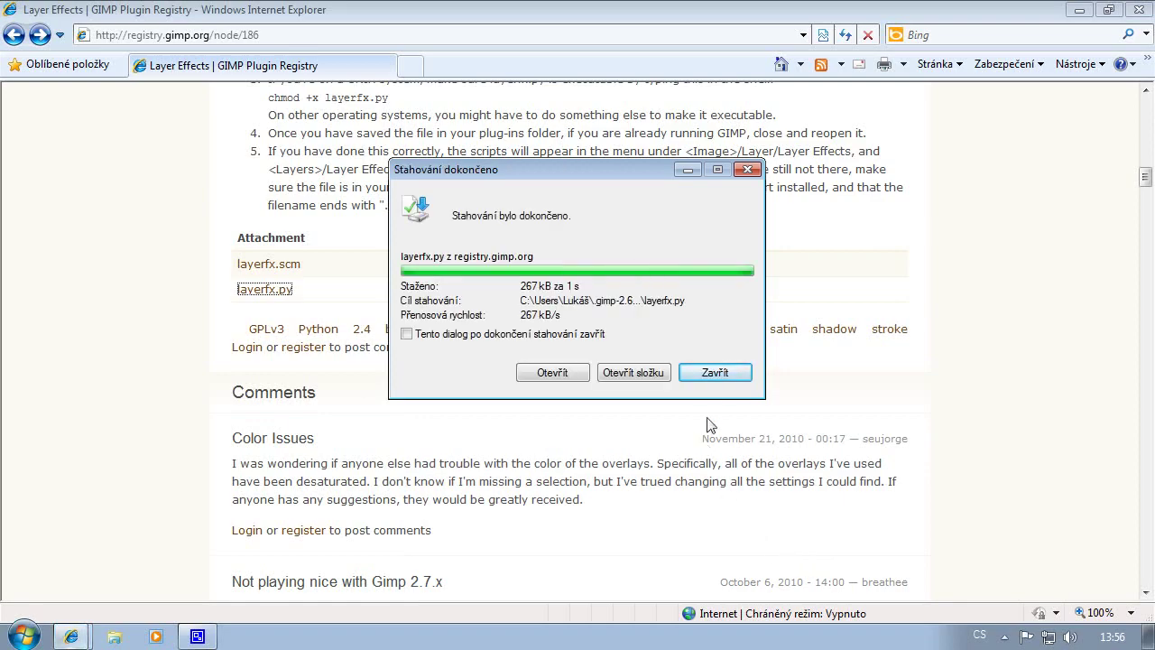
Close the download notice and the browser, then relaunch GIMP to load the plug-in.
left_click(715, 372)
left_click(1138, 9)
double_click(33, 122)
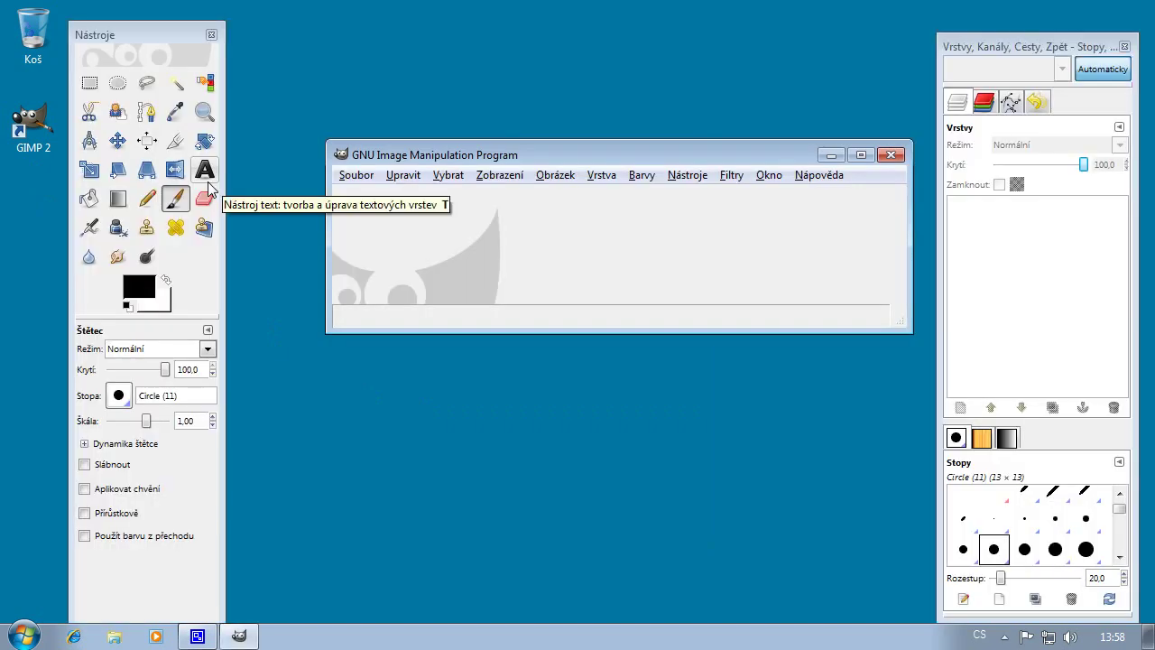
Check GIMP's Vrstva (Layer) menu for the new Layer Effects entry.
left_click(588, 177)
mouse_move(639, 504)
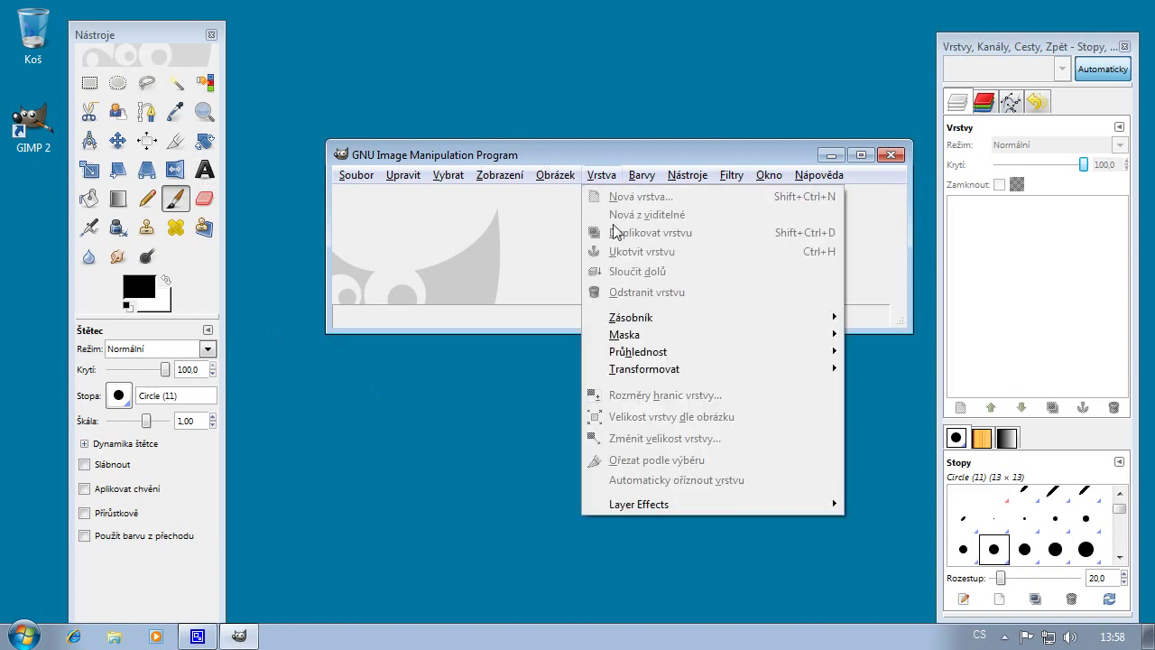